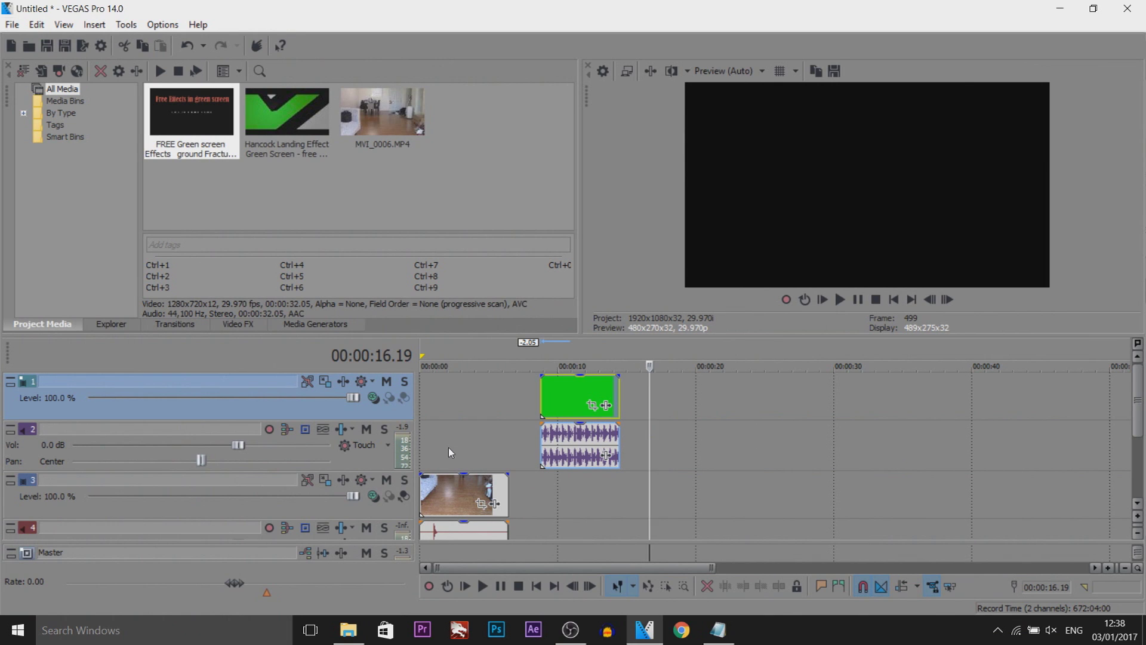
# Place a timeline marker at 00:00:01.05, the frame where the feet land on the floor
pyautogui.click(421, 451)
pyautogui.moveTo(421, 452); pyautogui.dragTo(433, 453)
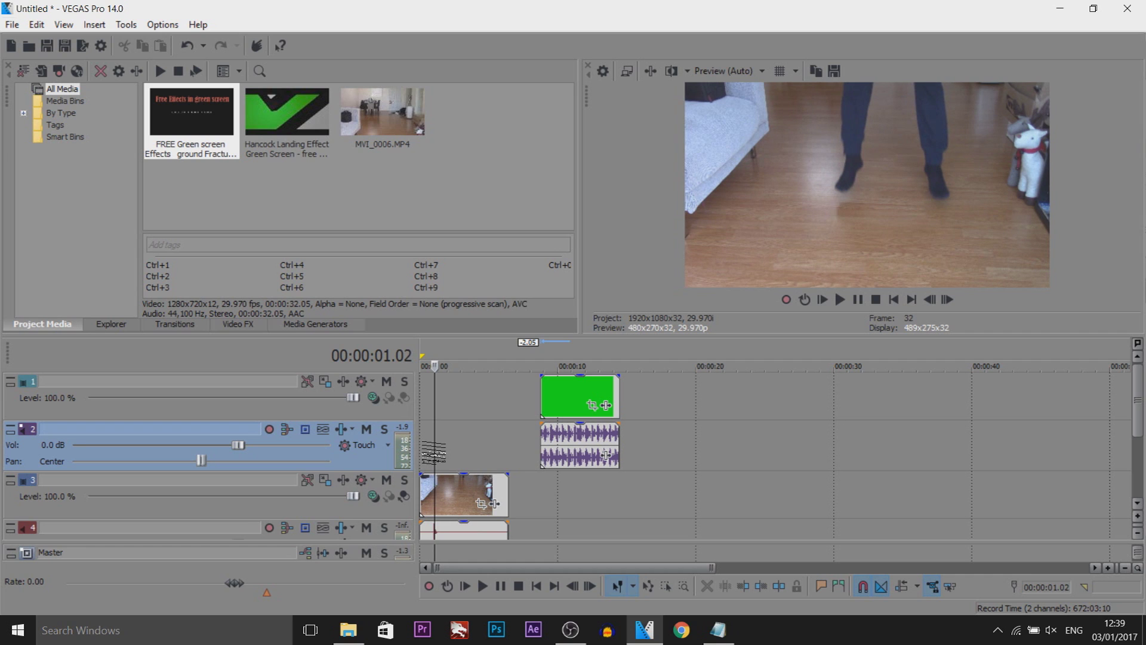
pyautogui.press('Right')
pyautogui.press('Right')
pyautogui.press('Right')
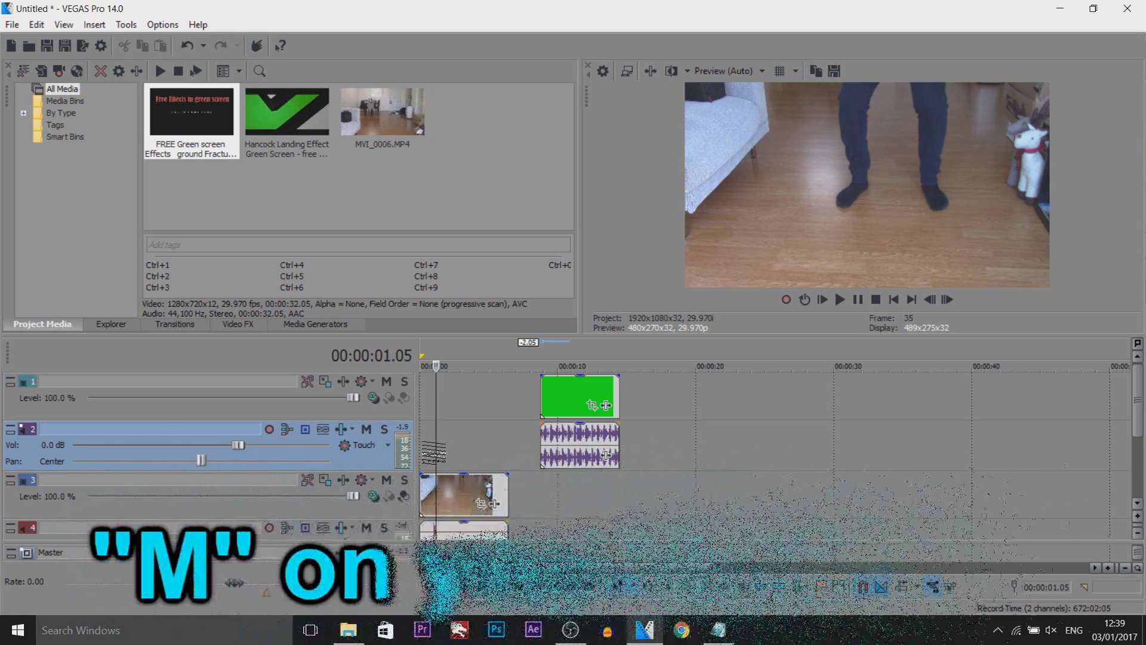
pyautogui.press('m')
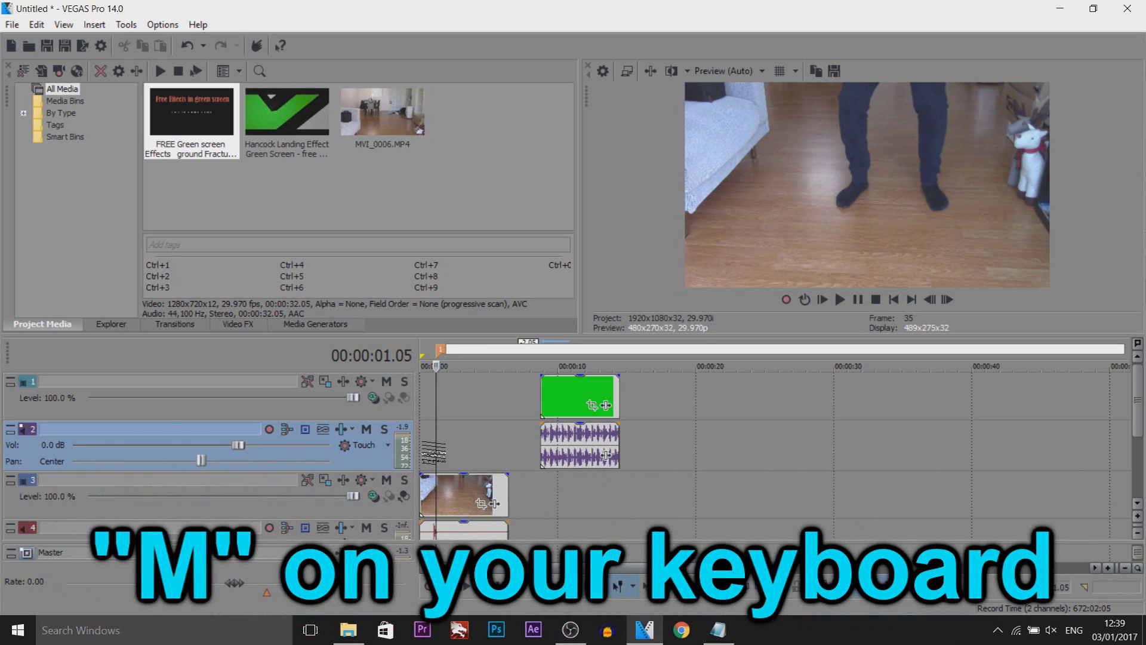
pyautogui.press('Return')
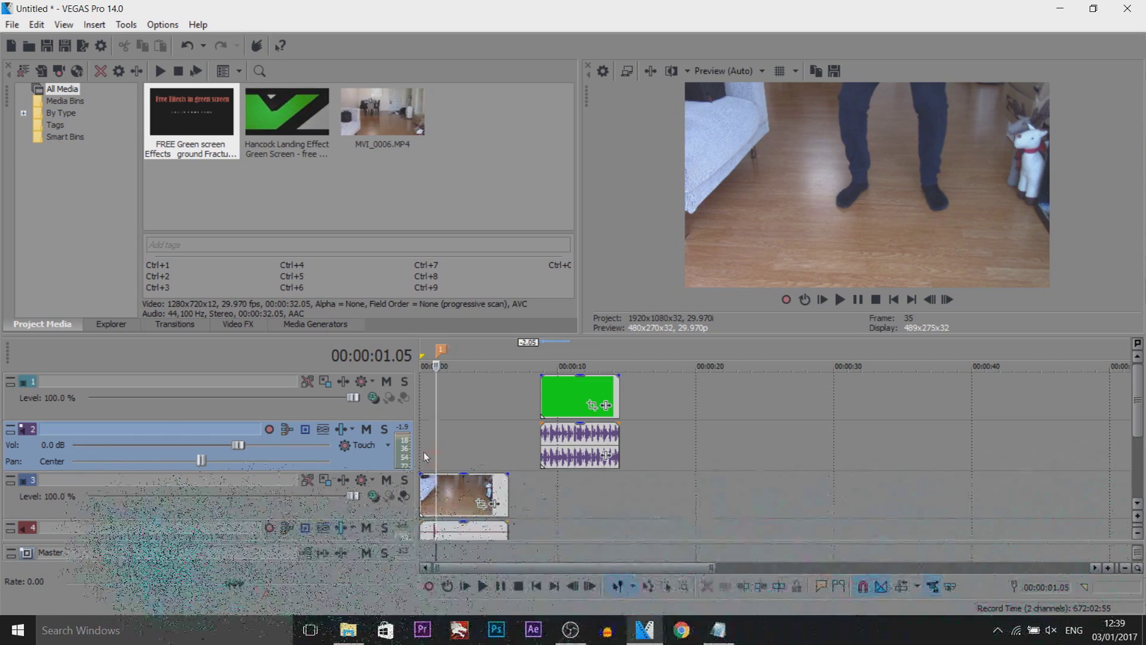
# Move the green-screen fracture clip to start at the marker and set the playhead about one second into it, where cracks show
pyautogui.scroll(2, 612, 426)
pyautogui.moveTo(690, 406)
pyautogui.mouseDown()
pyautogui.moveTo(450, 405)
pyautogui.moveTo(480, 401)
pyautogui.mouseUp()
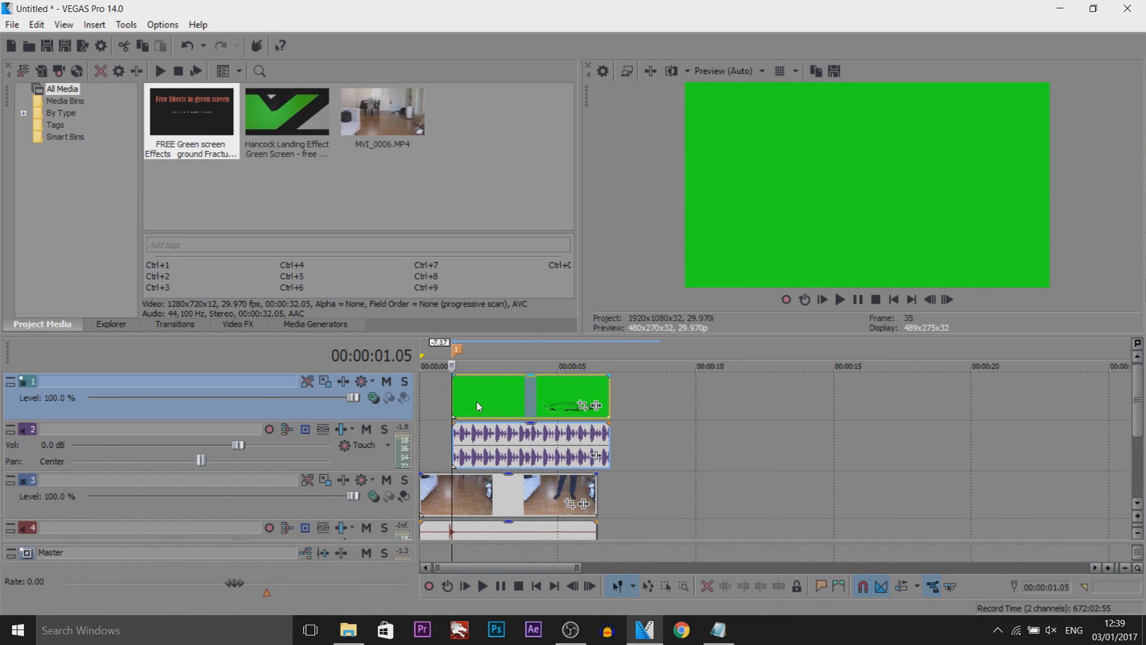
pyautogui.click(478, 394)
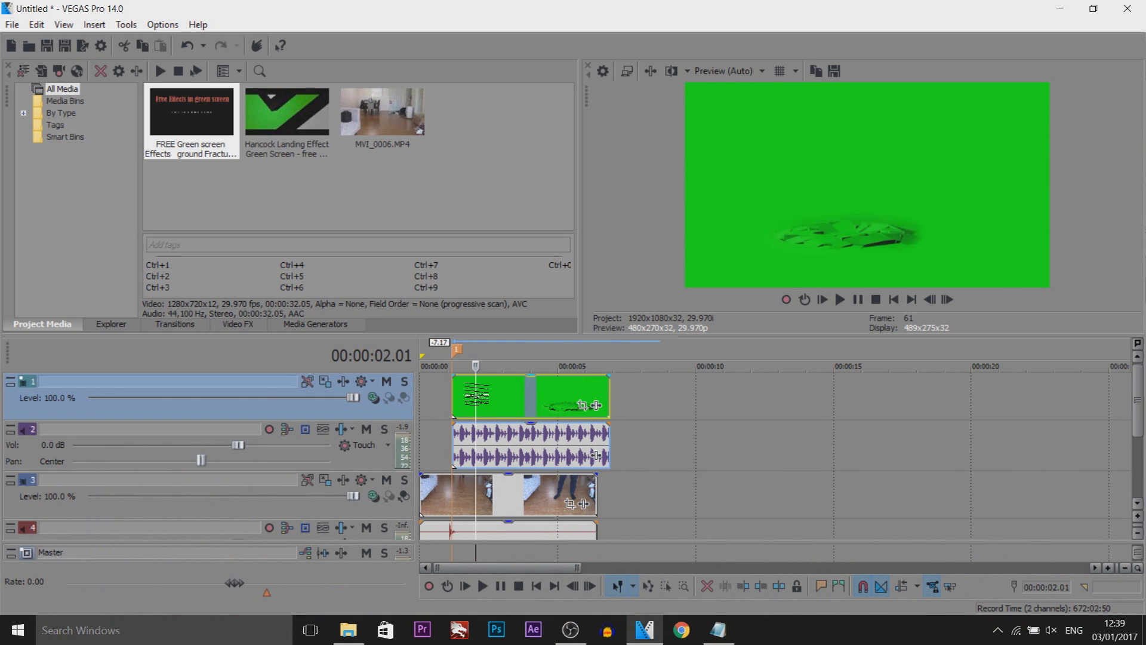
pyautogui.moveTo(477, 398); pyautogui.dragTo(477, 397)
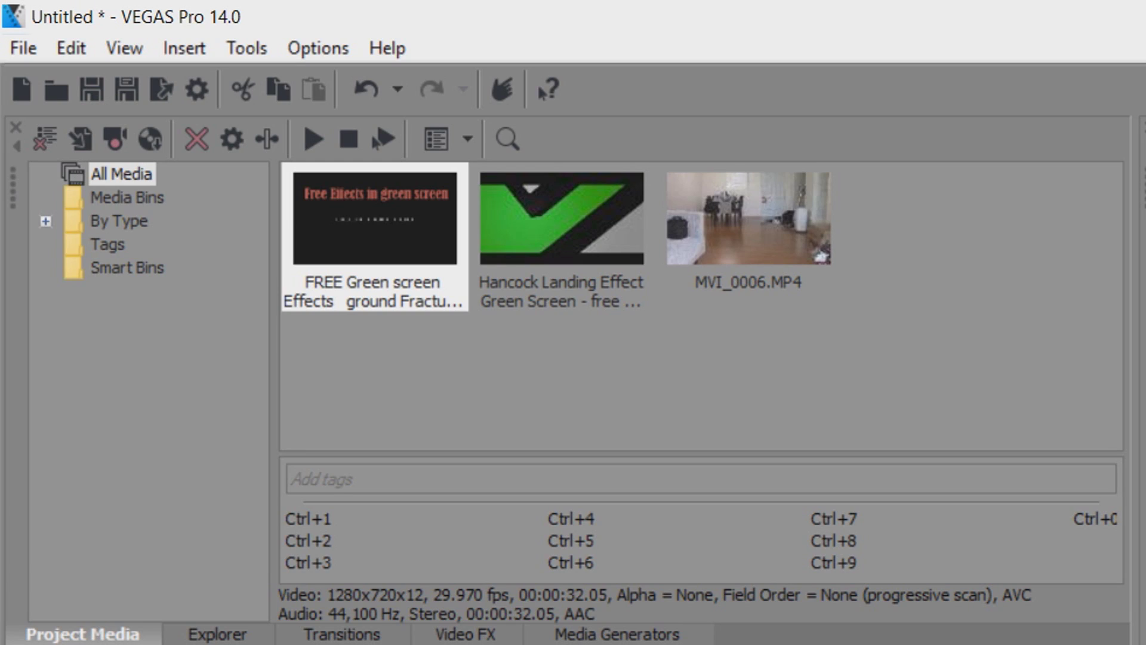
# Show the video effects list and restore the Default Layout for the windows
pyautogui.click(477, 636)
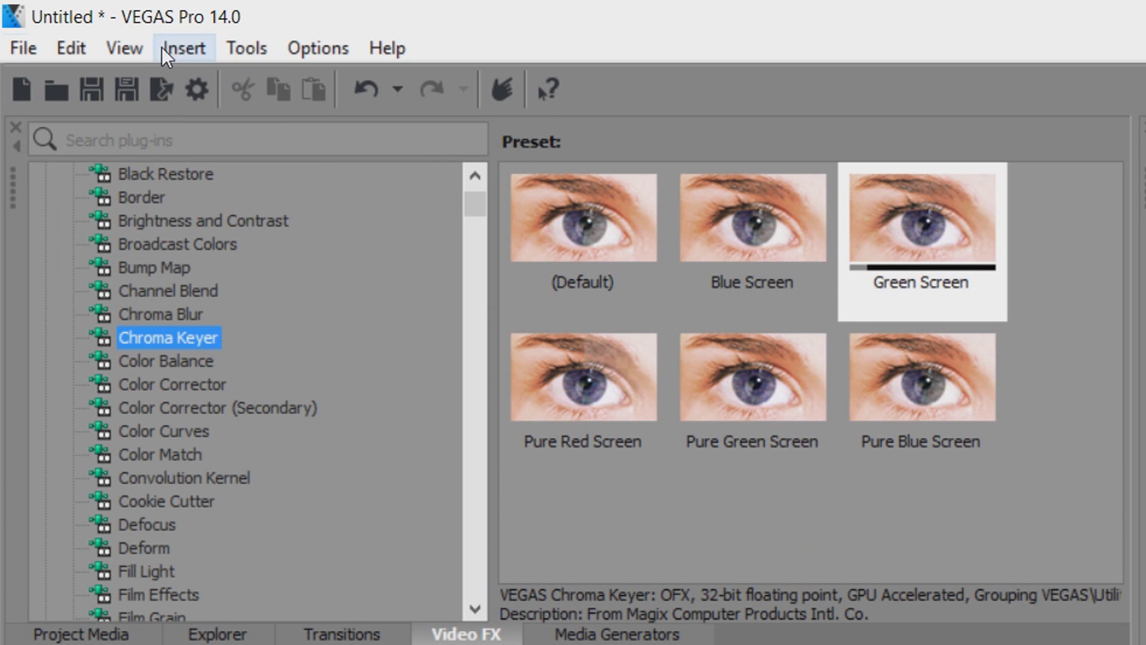
pyautogui.click(124, 48)
pyautogui.moveTo(320, 167)
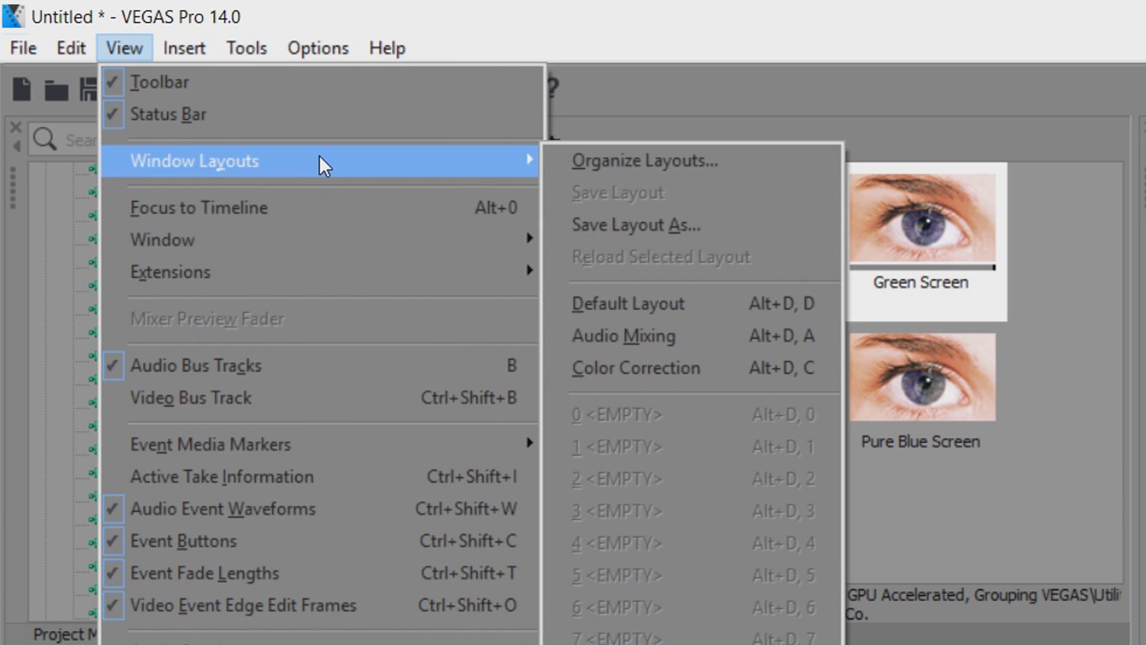
pyautogui.click(640, 306)
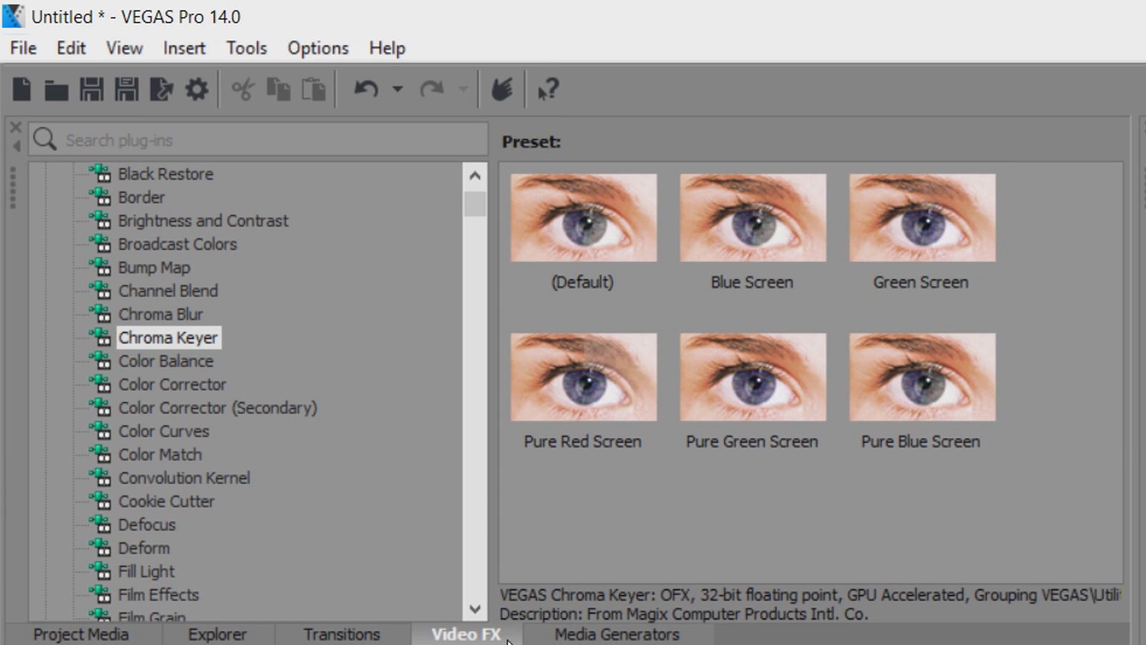
# Apply the Chroma Keyer effect with the Pure Green Screen preset to the fracture clip on track 1
pyautogui.click(162, 339)
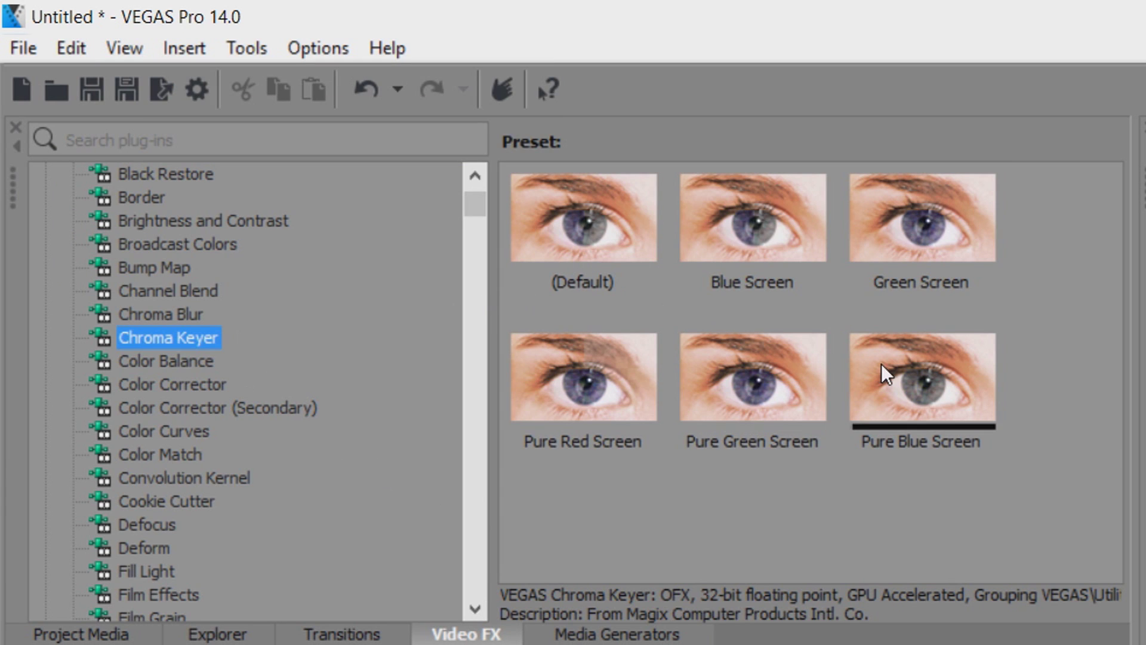
pyautogui.click(770, 378)
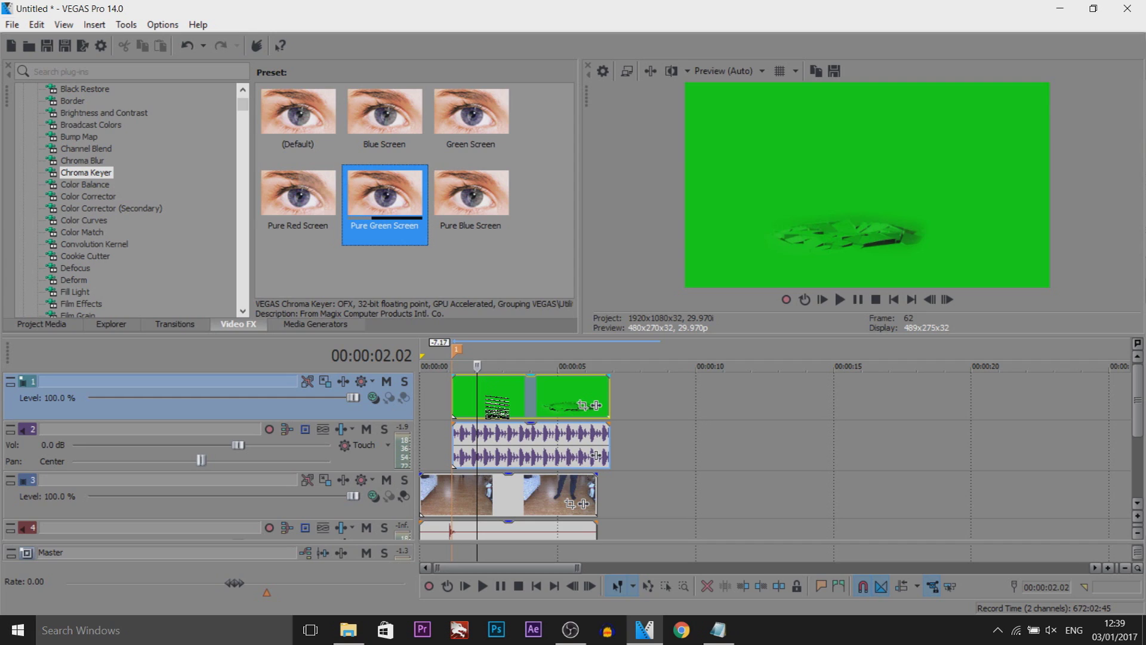
pyautogui.moveTo(486, 396); pyautogui.dragTo(491, 397)
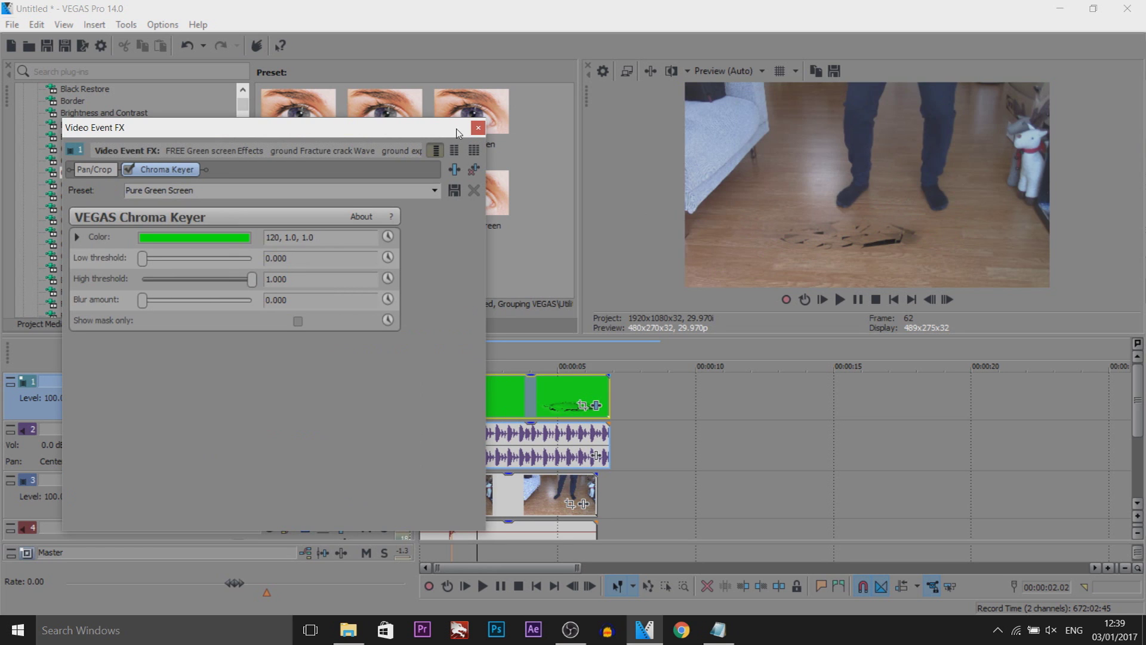
pyautogui.click(479, 128)
# Play the keyed effect from the marker, locate the fully formed crack, and split the green-screen clip at 00:00:03.02
pyautogui.click(454, 405)
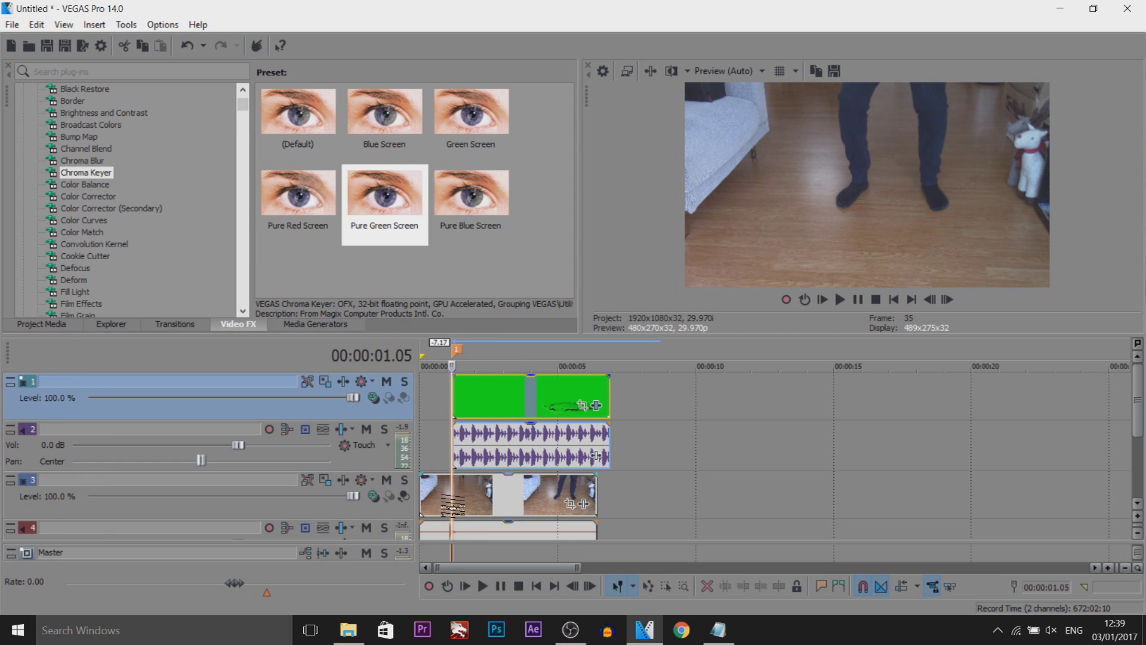
pyautogui.press('space')
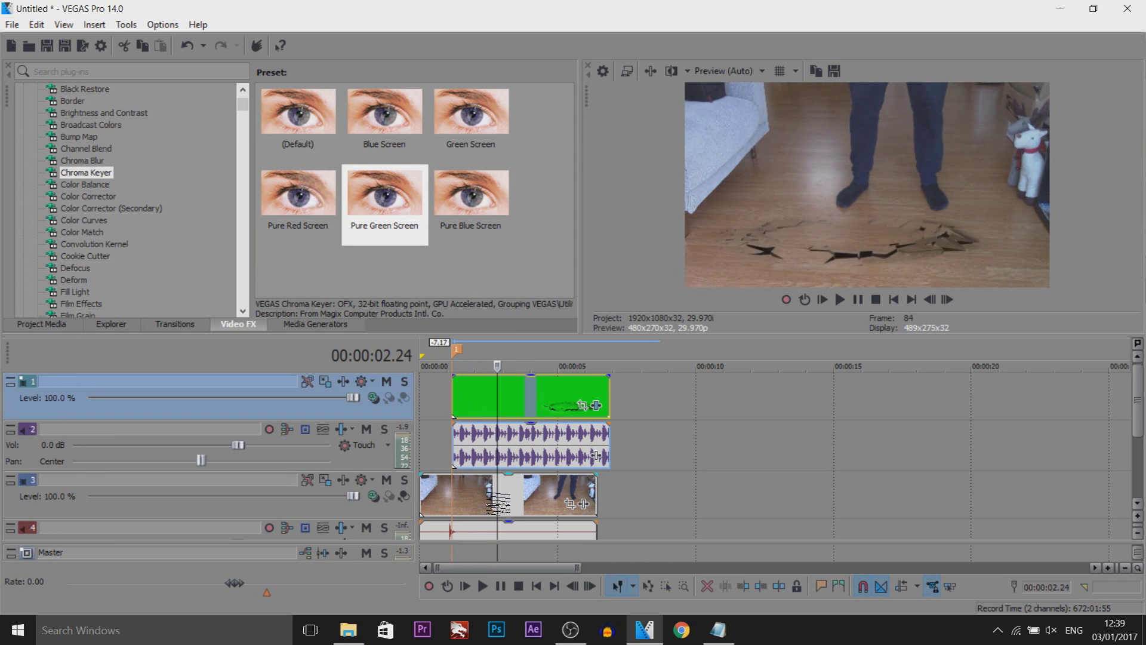
pyautogui.moveTo(503, 503); pyautogui.dragTo(498, 502)
pyautogui.press('Left')
pyautogui.press('Left')
pyautogui.press('Left')
pyautogui.press('Left')
pyautogui.press('Right')
pyautogui.press('Right')
pyautogui.press('Right')
pyautogui.press('Right')
pyautogui.press('Right')
pyautogui.press('Right')
pyautogui.press('Right')
pyautogui.press('Right')
pyautogui.press('Right')
pyautogui.press('Right')
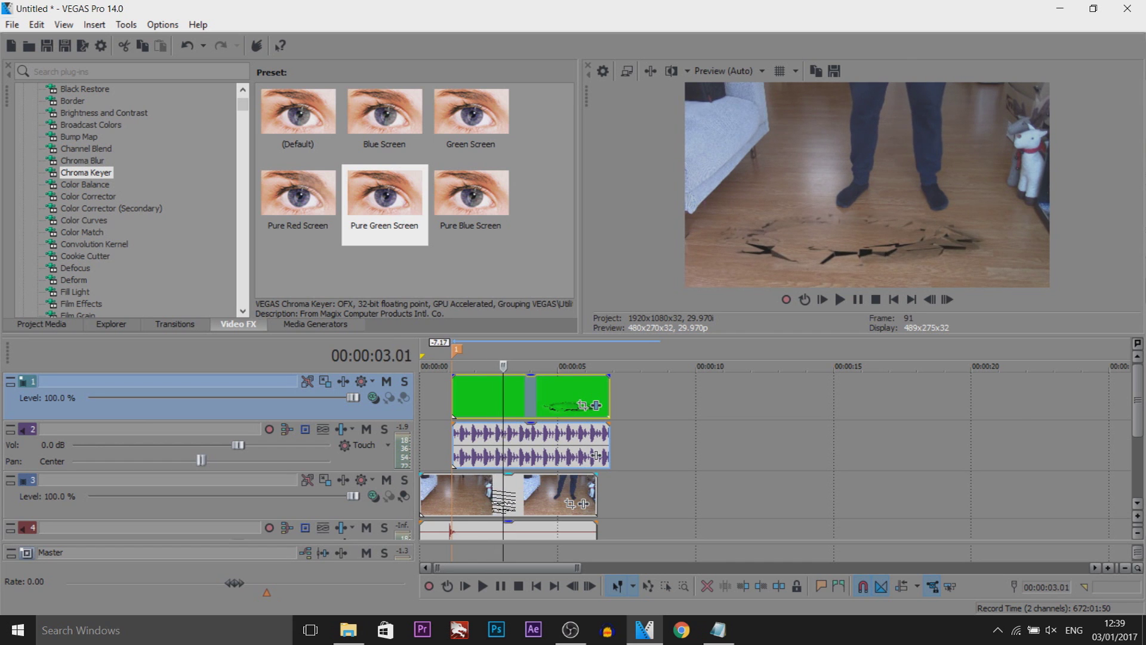
pyautogui.press('Left')
pyautogui.press('Left')
pyautogui.press('Left')
pyautogui.press('Right')
pyautogui.press('Right')
pyautogui.press('Right')
pyautogui.press('Right')
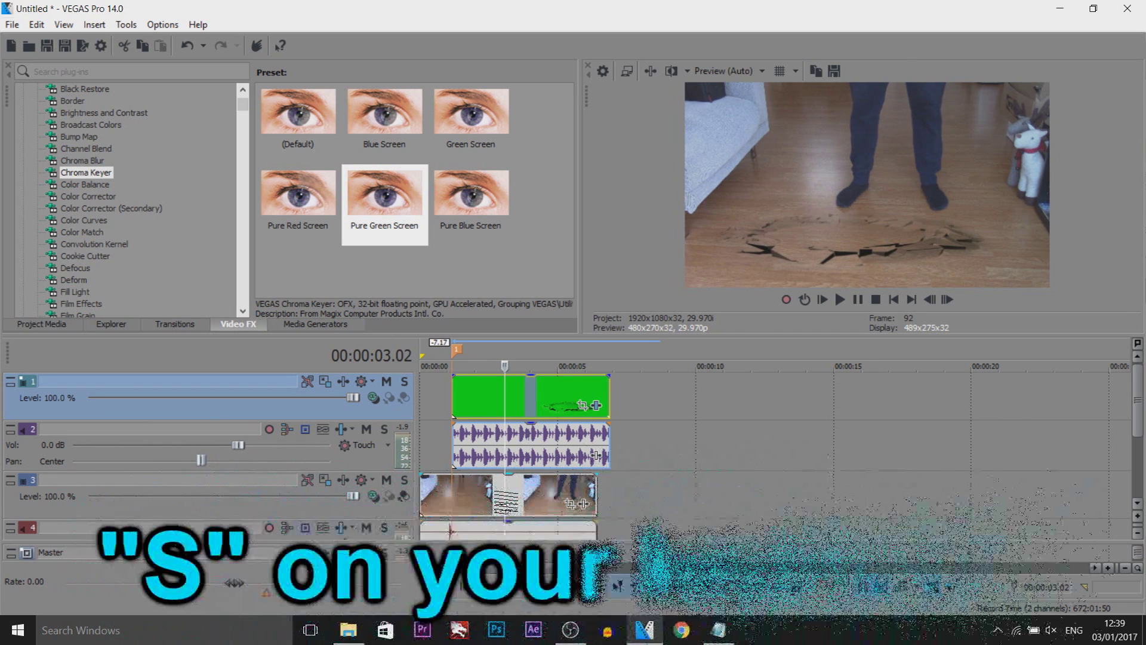
pyautogui.press('s')
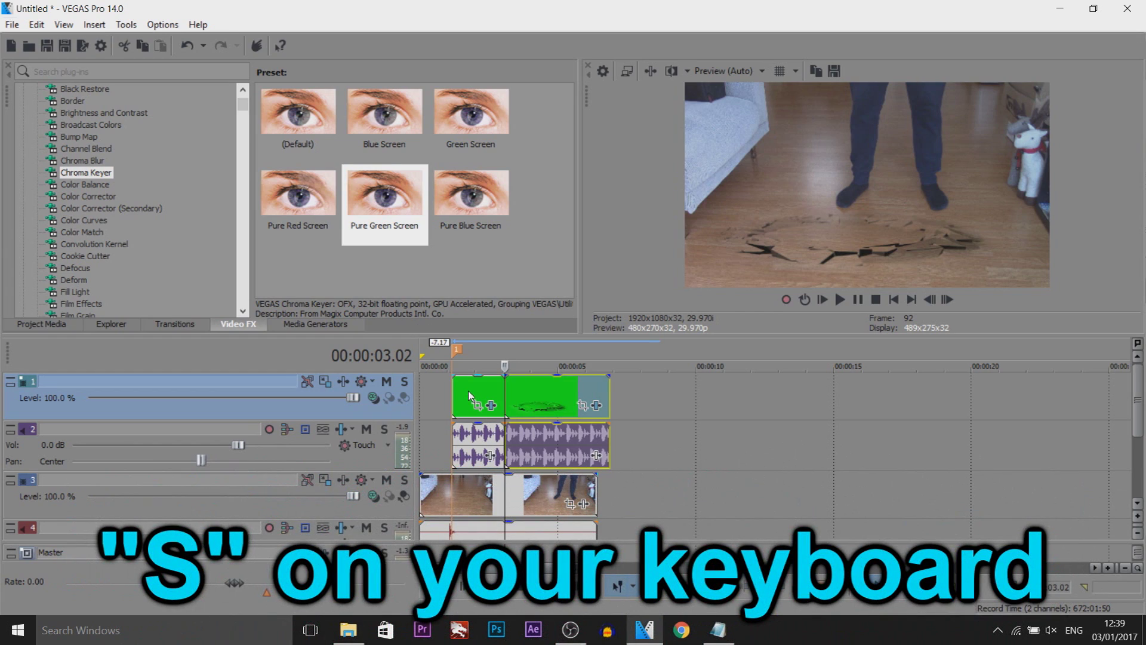
# Speed up the first part of the split green-screen clip by time-compressing its end by 1.13 towards the marker
pyautogui.click(469, 396)
pyautogui.click(496, 397)
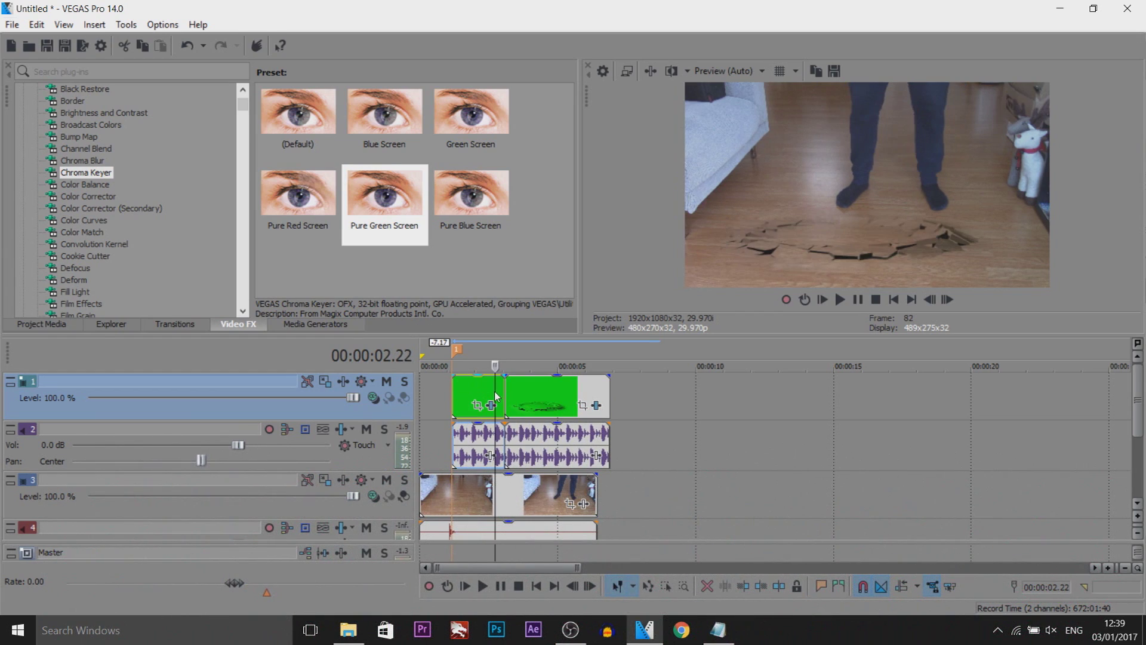
pyautogui.click(452, 394)
pyautogui.click(485, 391)
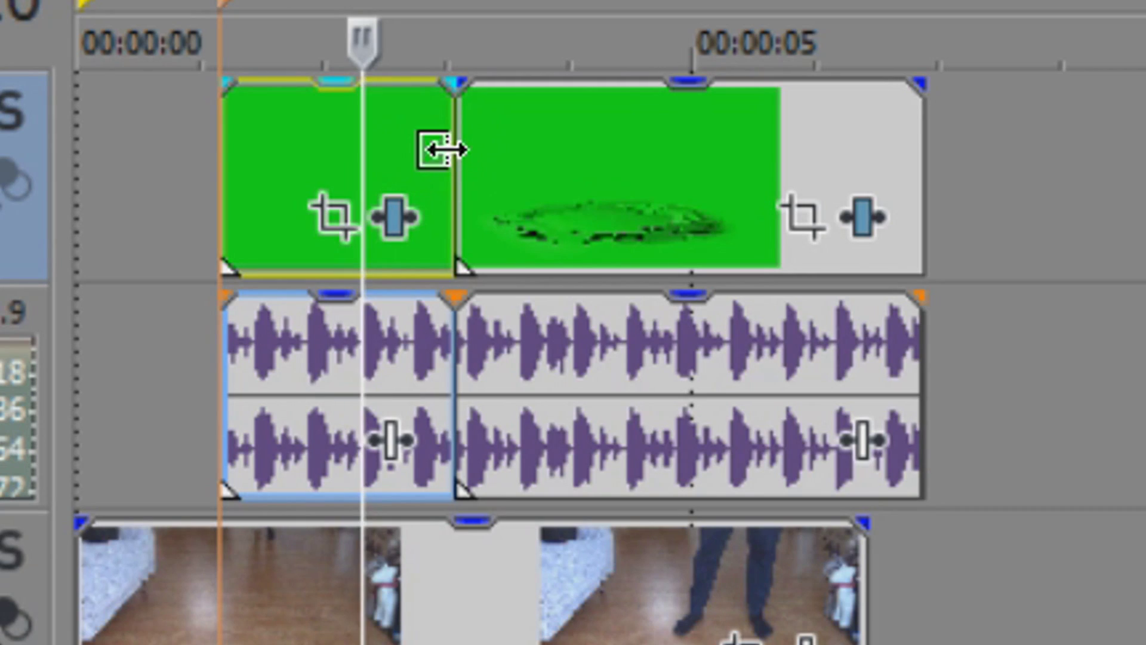
pyautogui.moveTo(442, 153); pyautogui.dragTo(197, 155)
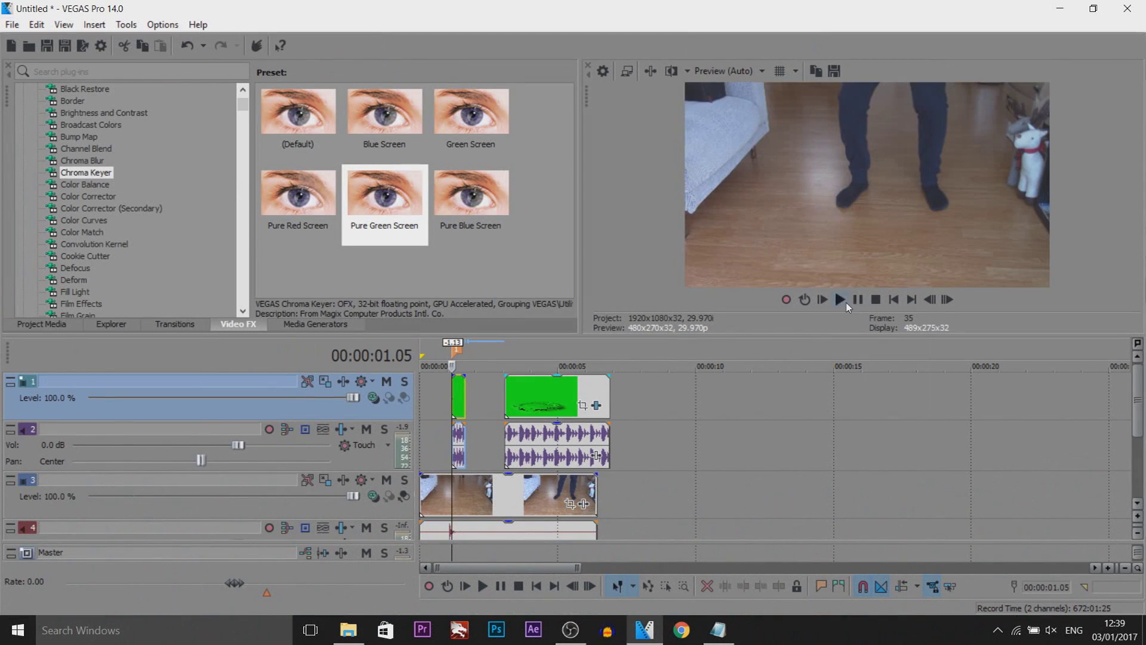
# Shift the sped-up clip three frames earlier and move the second part of the split clip directly against its end
pyautogui.click(842, 301)
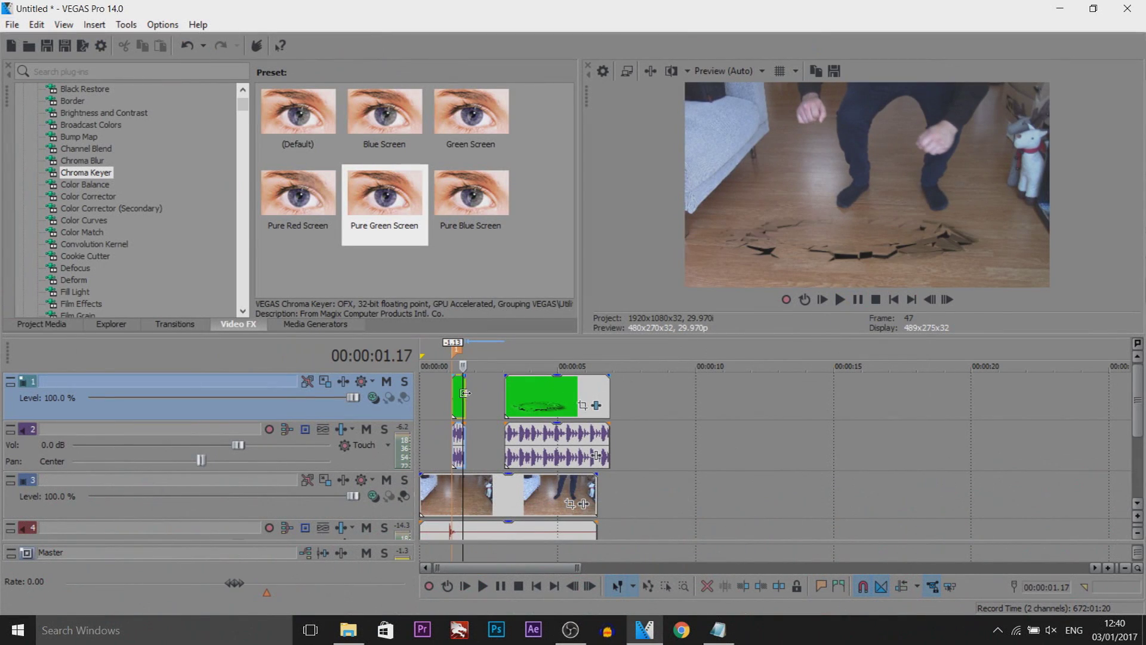
pyautogui.press('space')
pyautogui.scroll(5, 459, 404)
pyautogui.moveTo(641, 390); pyautogui.dragTo(627, 389)
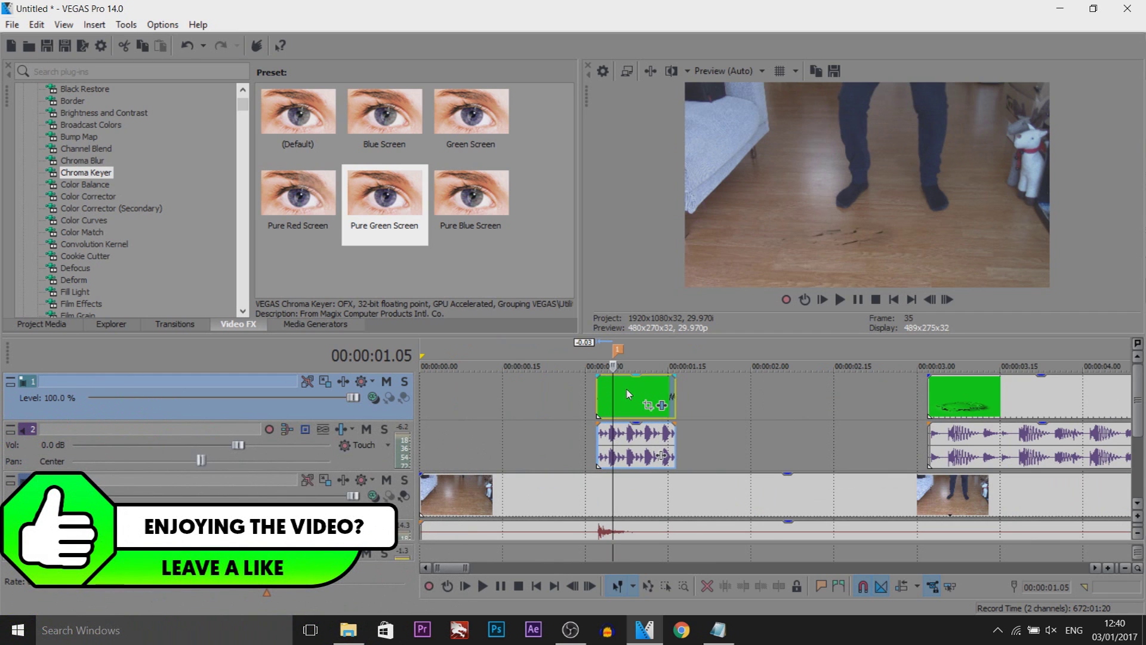
pyautogui.scroll(-4, 945, 421)
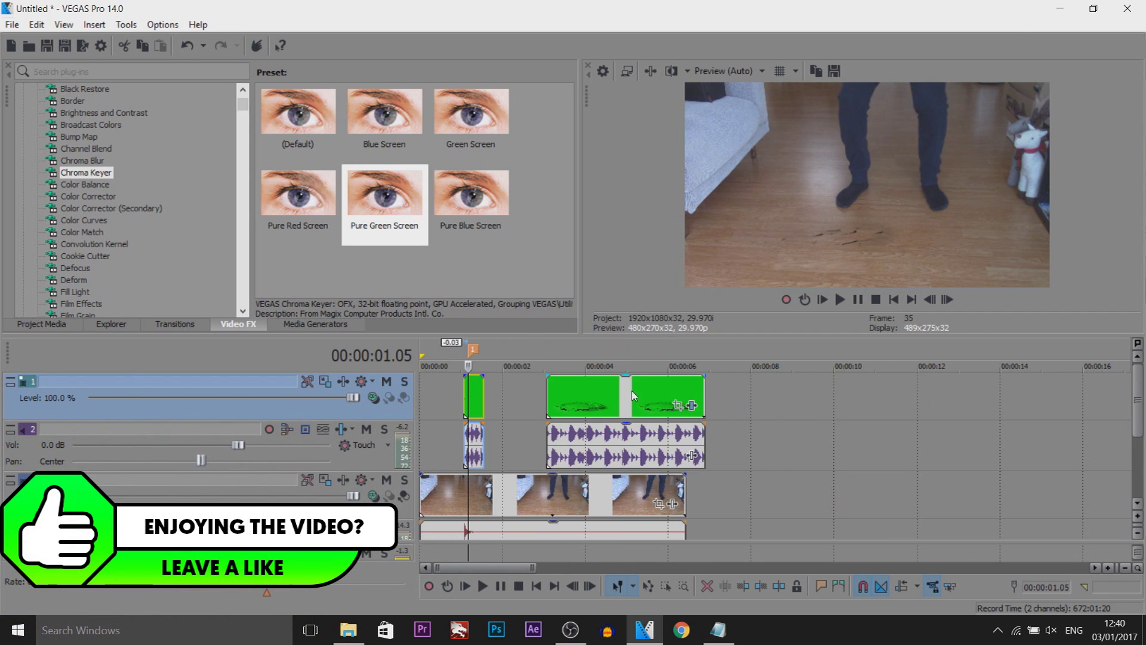
pyautogui.moveTo(634, 396); pyautogui.dragTo(577, 400)
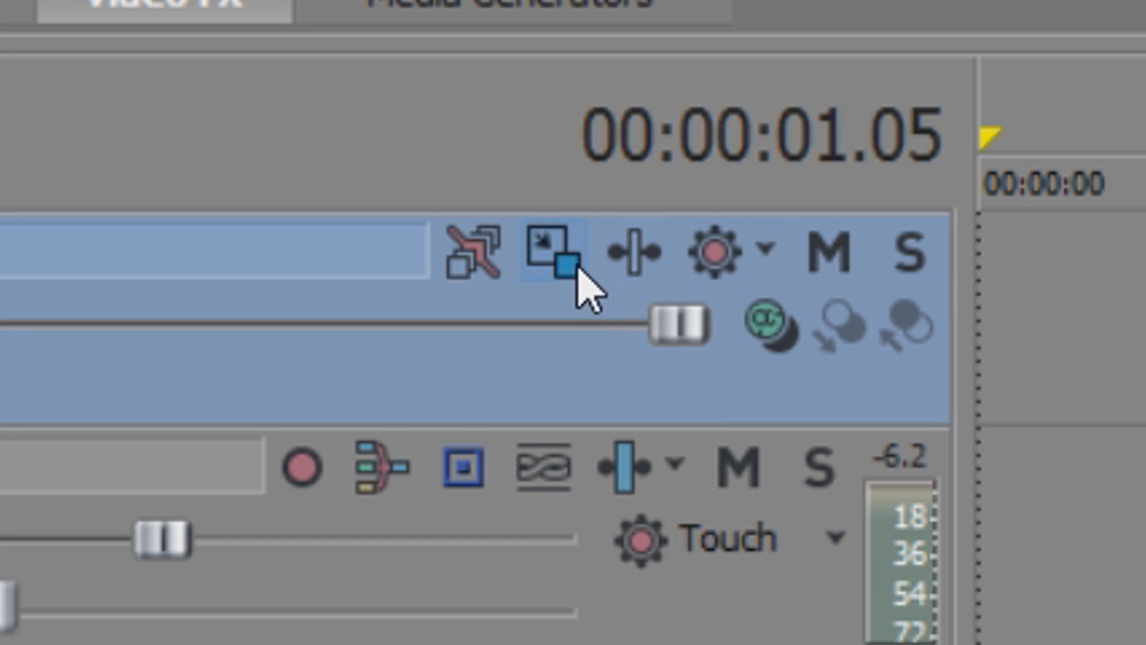
# Open Track Motion for track 1, turn off Sync Cursor, and set the playhead where the cracks are visible
pyautogui.click(326, 381)
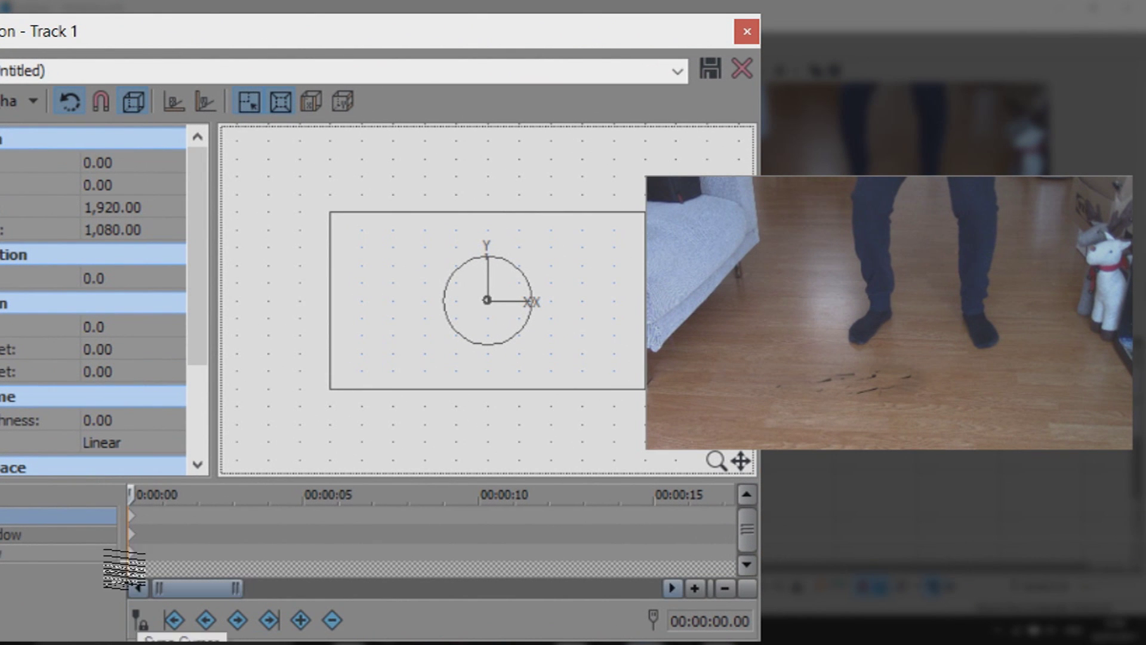
pyautogui.click(138, 533)
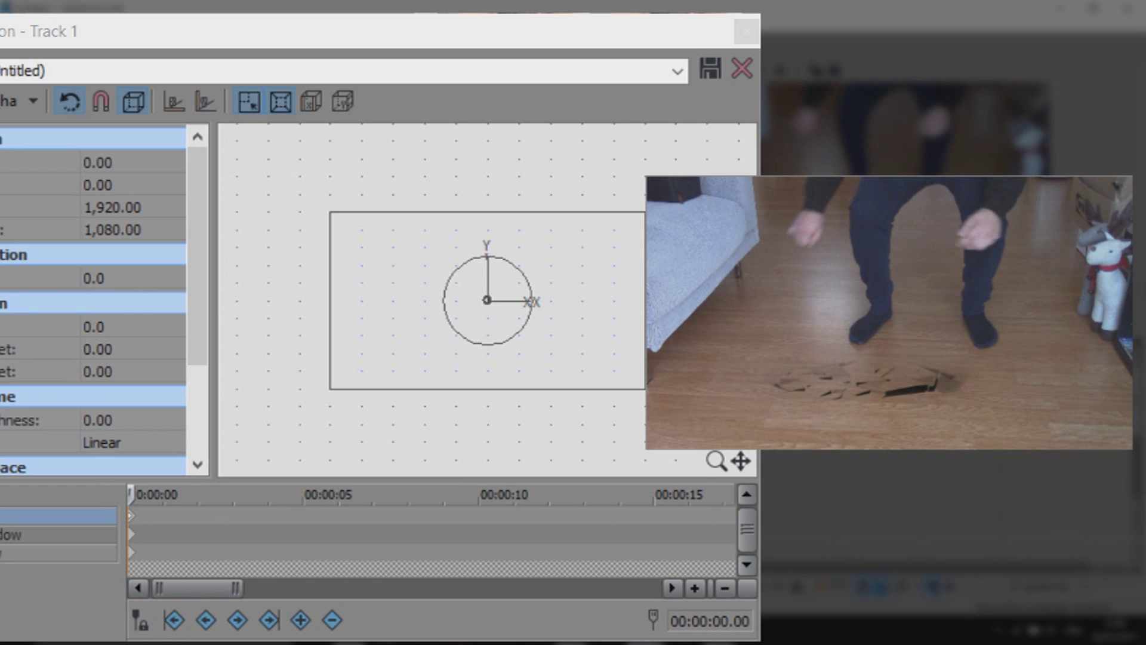
pyautogui.click(539, 387)
# Position the fracture effect under the feet at about X 208.77, Y 184.68 and scale it to about 1,838.75 by 1,034.30
pyautogui.moveTo(580, 363); pyautogui.dragTo(625, 343)
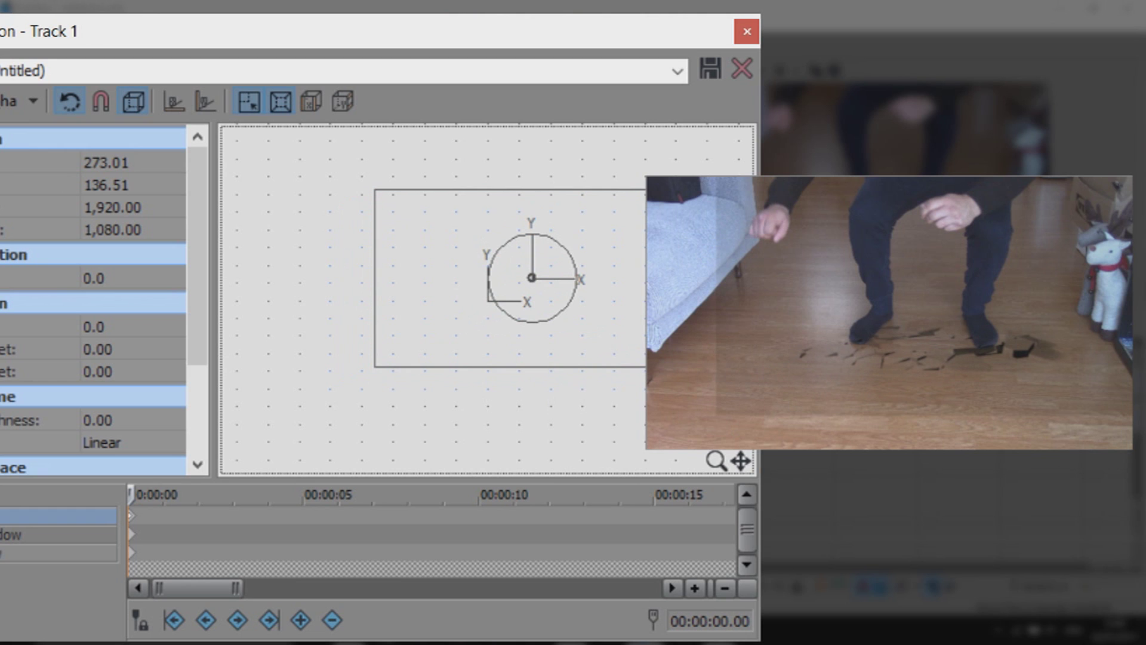
pyautogui.moveTo(689, 366); pyautogui.dragTo(692, 342)
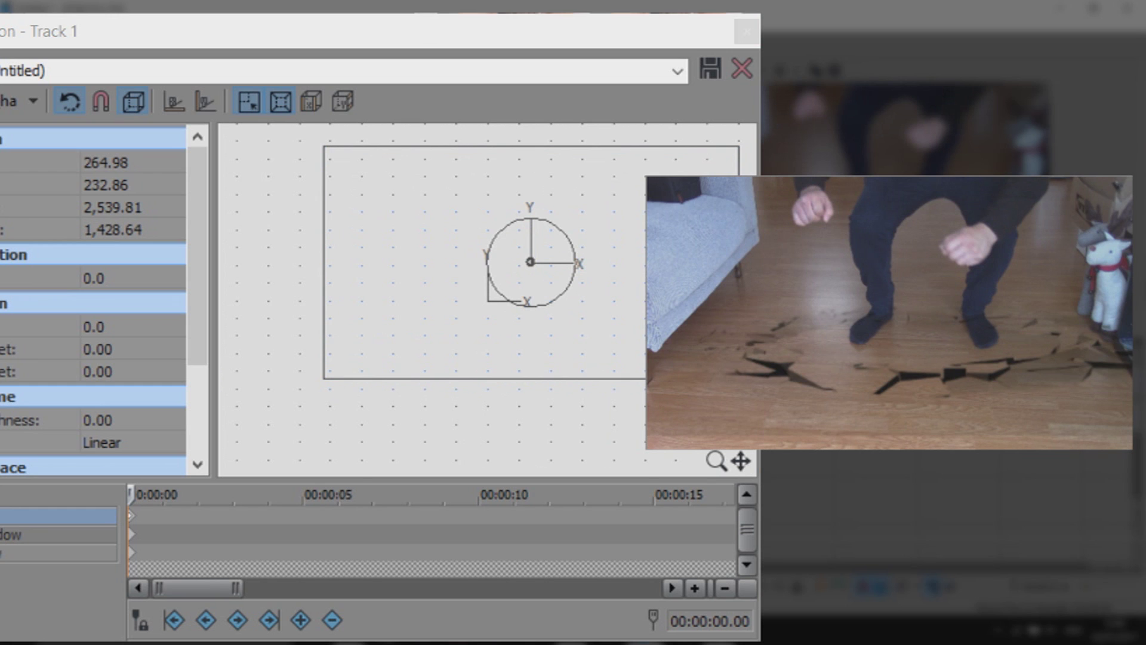
pyautogui.moveTo(739, 378); pyautogui.dragTo(673, 356)
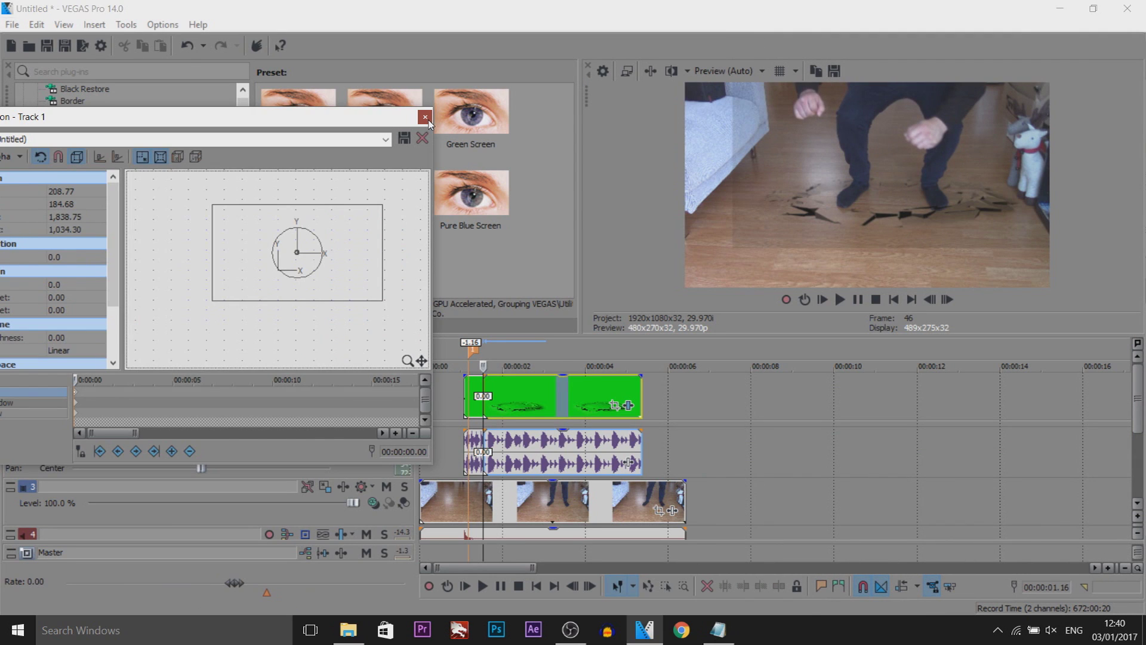
pyautogui.click(425, 117)
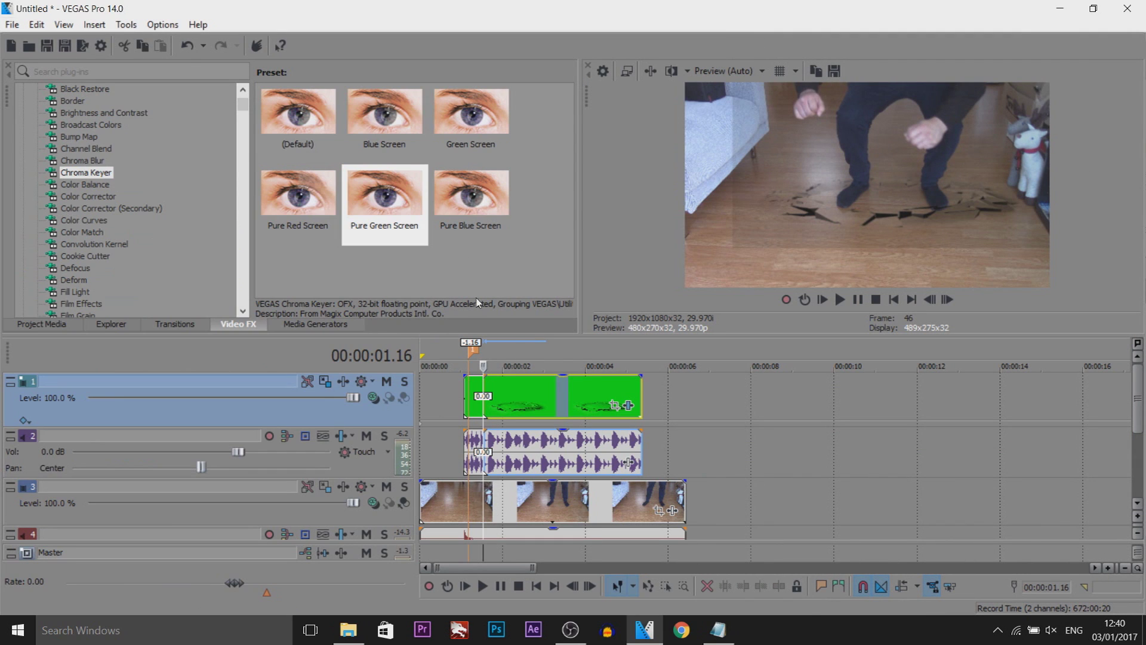
# Set the Chroma Keyer's Low threshold to 0.272 on the first fracture clip and paste the same value for the second clip
pyautogui.scroll(2, 489, 412)
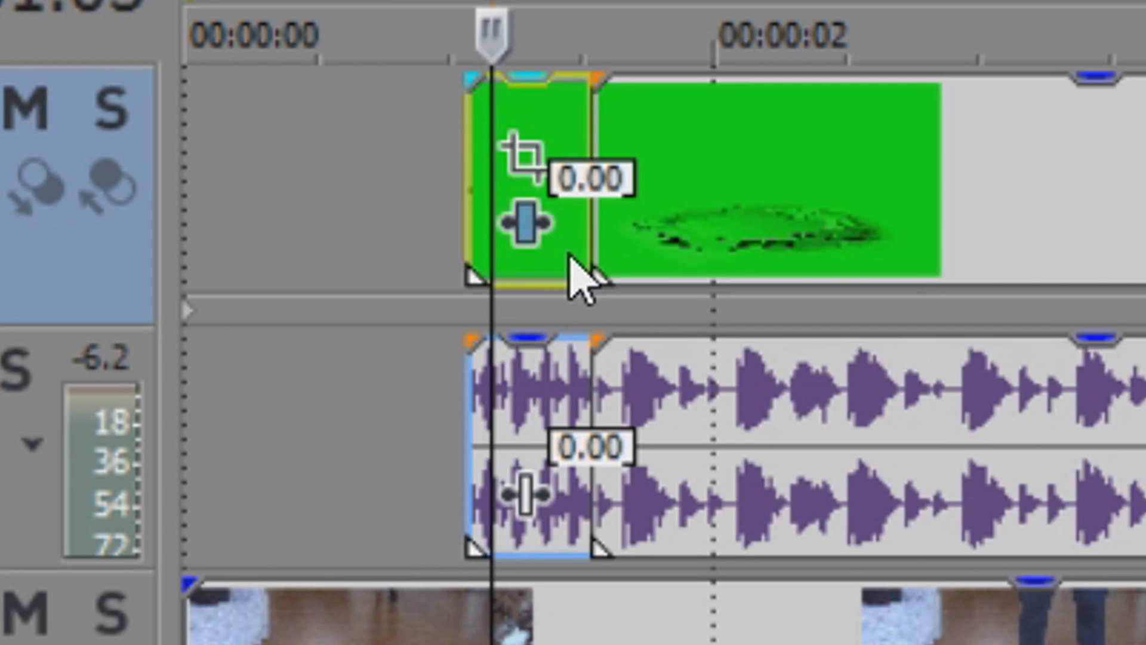
pyautogui.scroll(3, 582, 424)
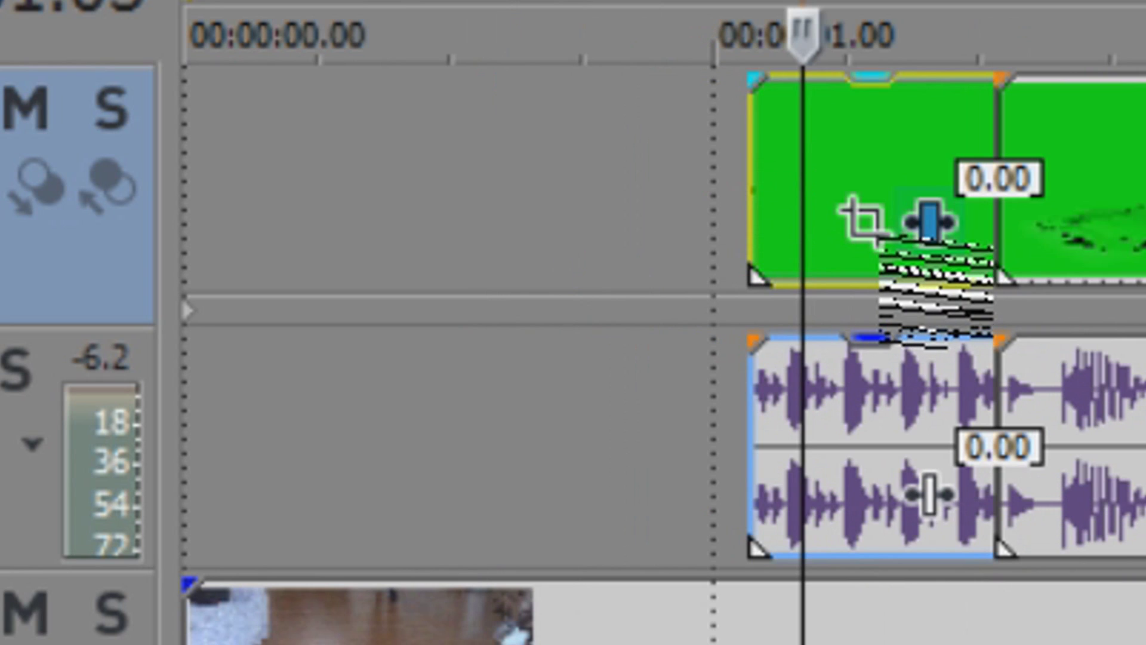
pyautogui.click(922, 230)
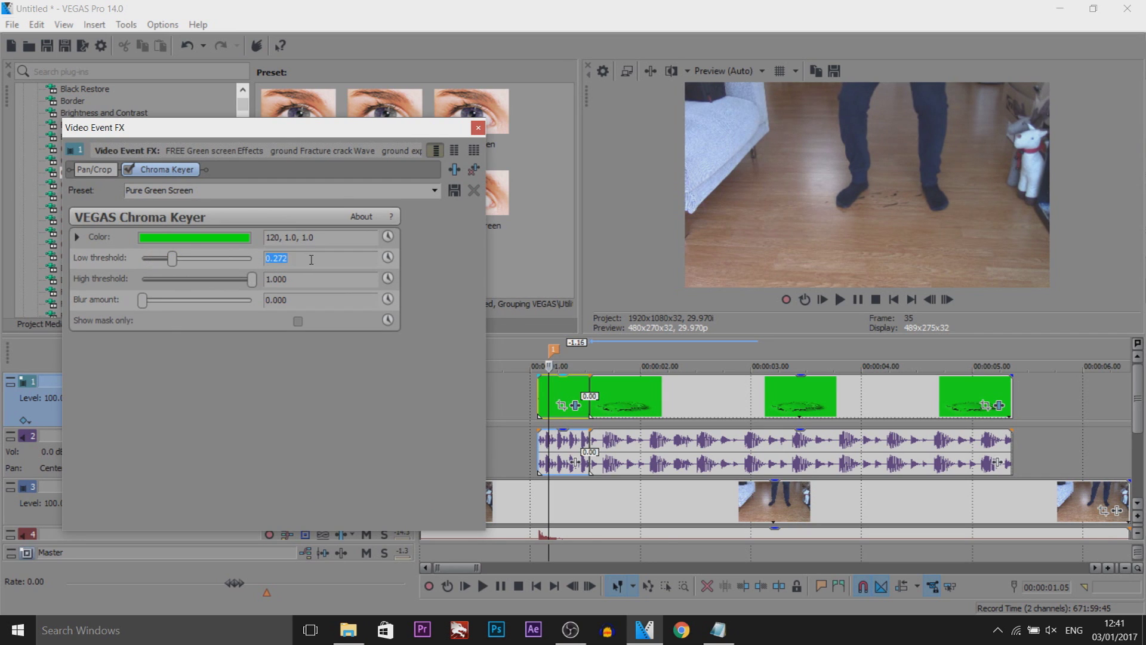
pyautogui.click(478, 128)
pyautogui.write('0.272')
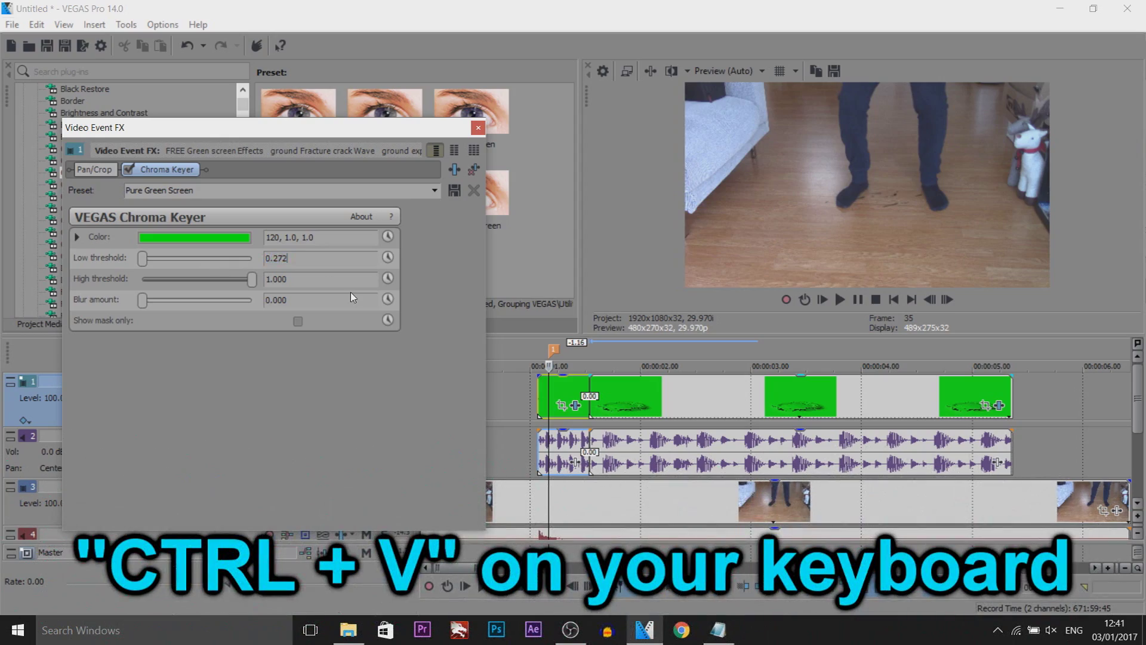
# Apply the 0.272 Low threshold to the second fracture clip and play back the keyed landing effect
pyautogui.press('Return')
pyautogui.click(478, 128)
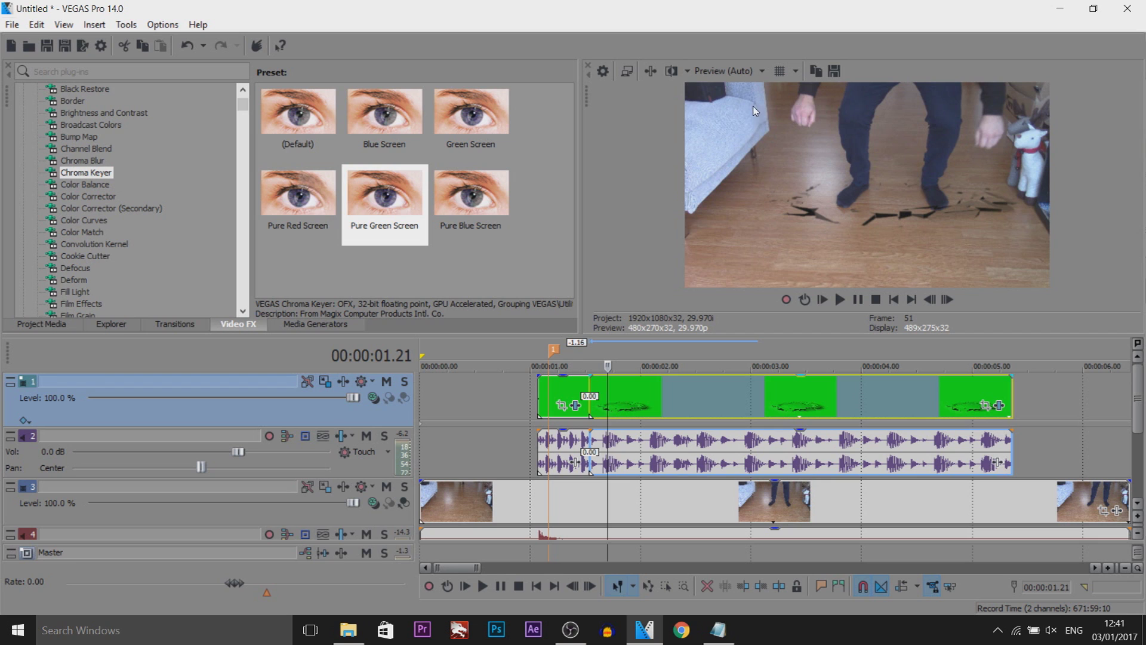
pyautogui.click(426, 461)
pyautogui.press('space')
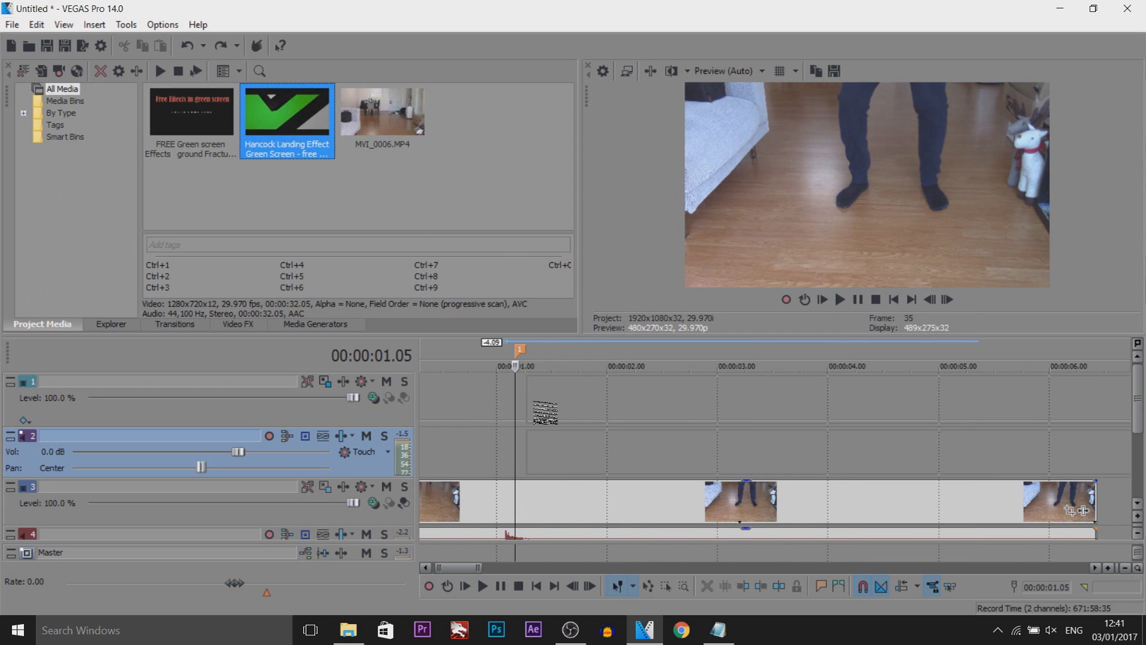
# Place the Hancock Landing Effect green-screen clip on track 1 and play it through to the end of the debris burst
pyautogui.moveTo(534, 403); pyautogui.dragTo(687, 411)
pyautogui.scroll(-2, 518, 396)
pyautogui.click(840, 299)
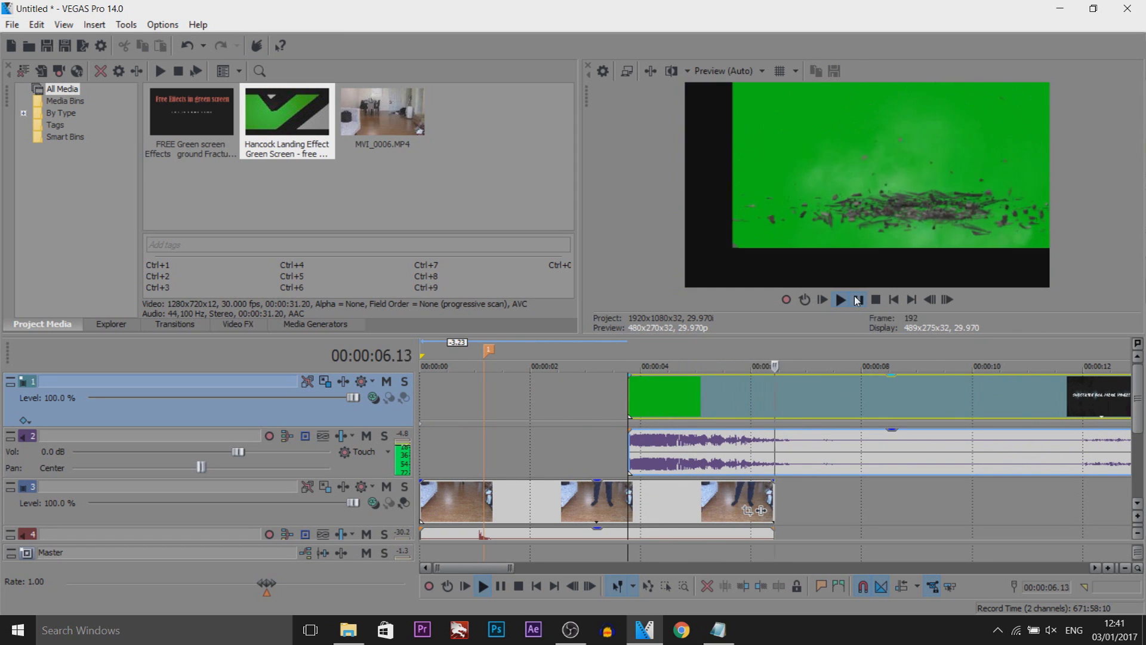
pyautogui.click(857, 299)
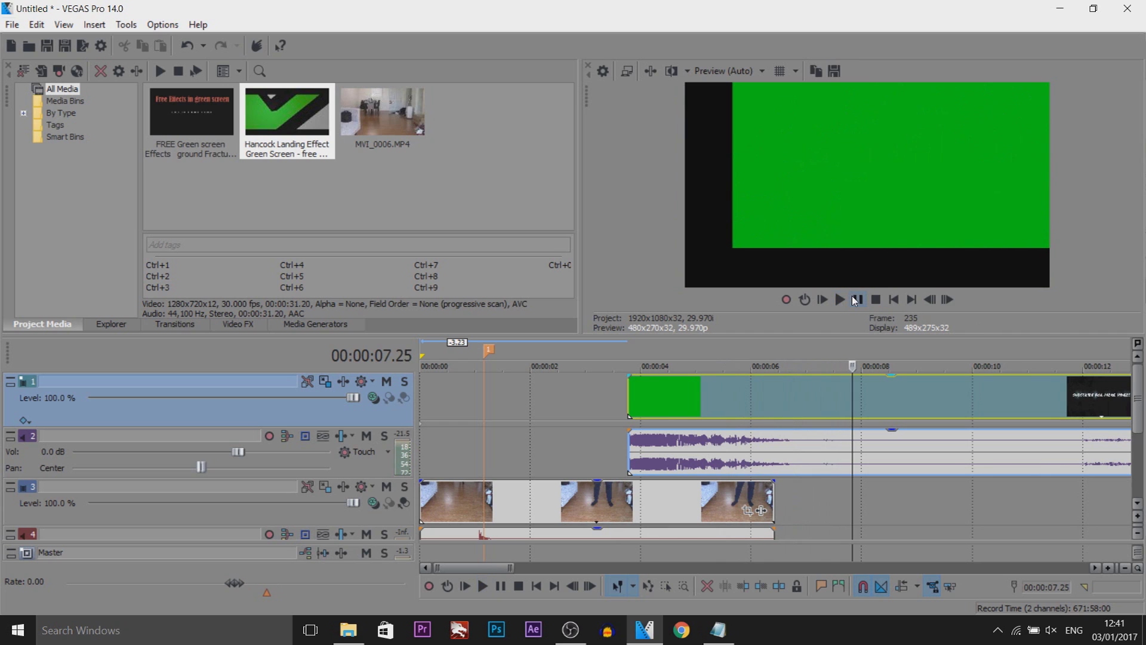
# Step back to the last frame showing debris and split the Hancock clip at 00:00:07.17
pyautogui.press('Left')
pyautogui.press('Left')
pyautogui.press('Left')
pyautogui.press('Left')
pyautogui.press('Left')
pyautogui.press('Left')
pyautogui.press('Left')
pyautogui.press('Left')
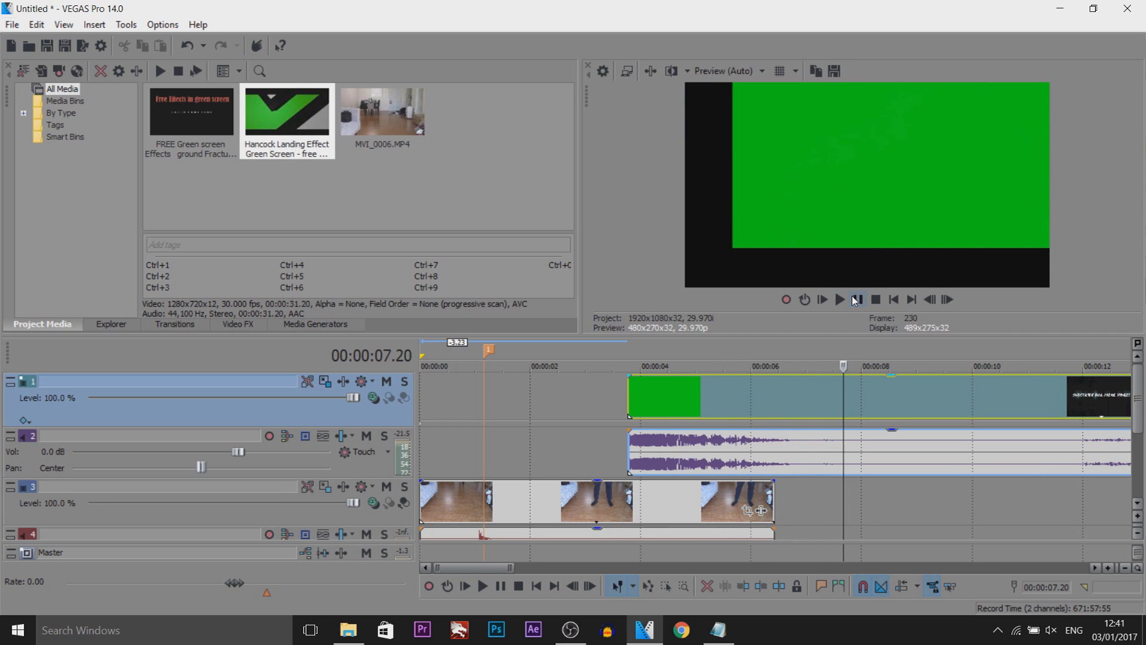
pyautogui.press('s')
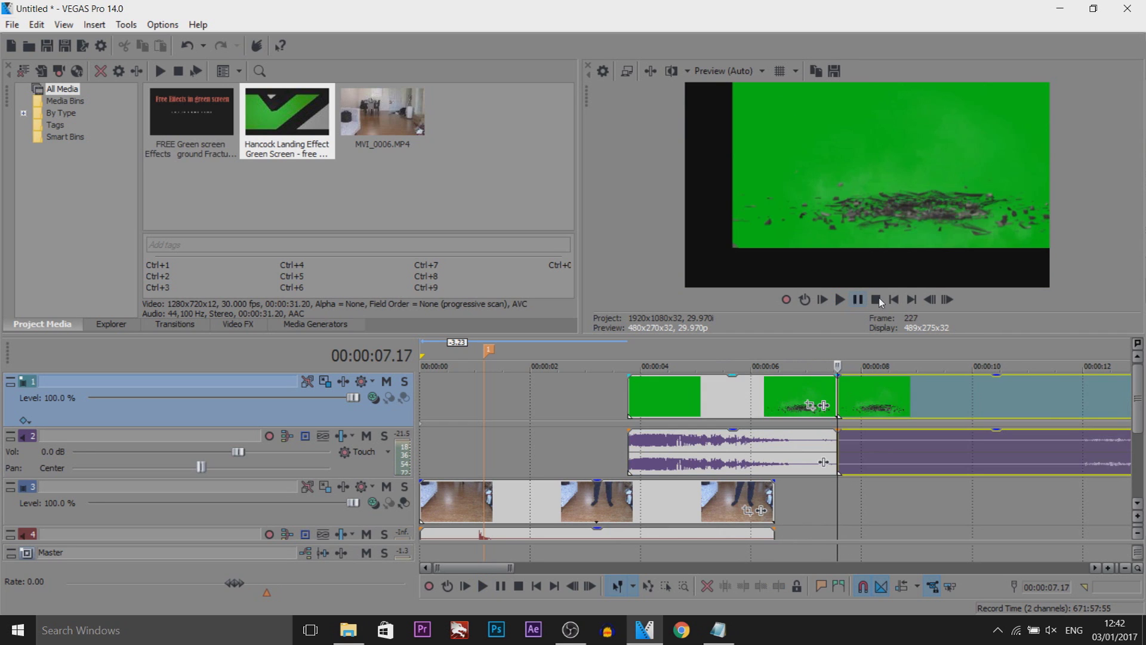
# Delete the part after the split and move the remaining Hancock clip back to about one second, near the landing marker
pyautogui.click(903, 410)
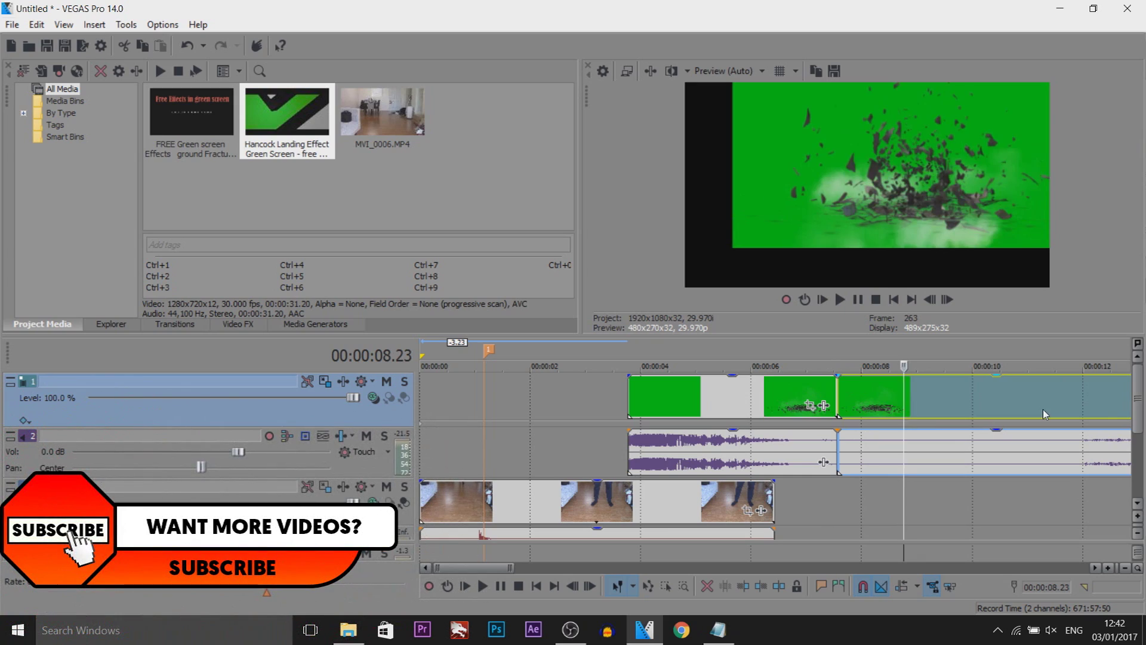
pyautogui.press('Delete')
pyautogui.moveTo(680, 399); pyautogui.dragTo(526, 400)
pyautogui.click(525, 406)
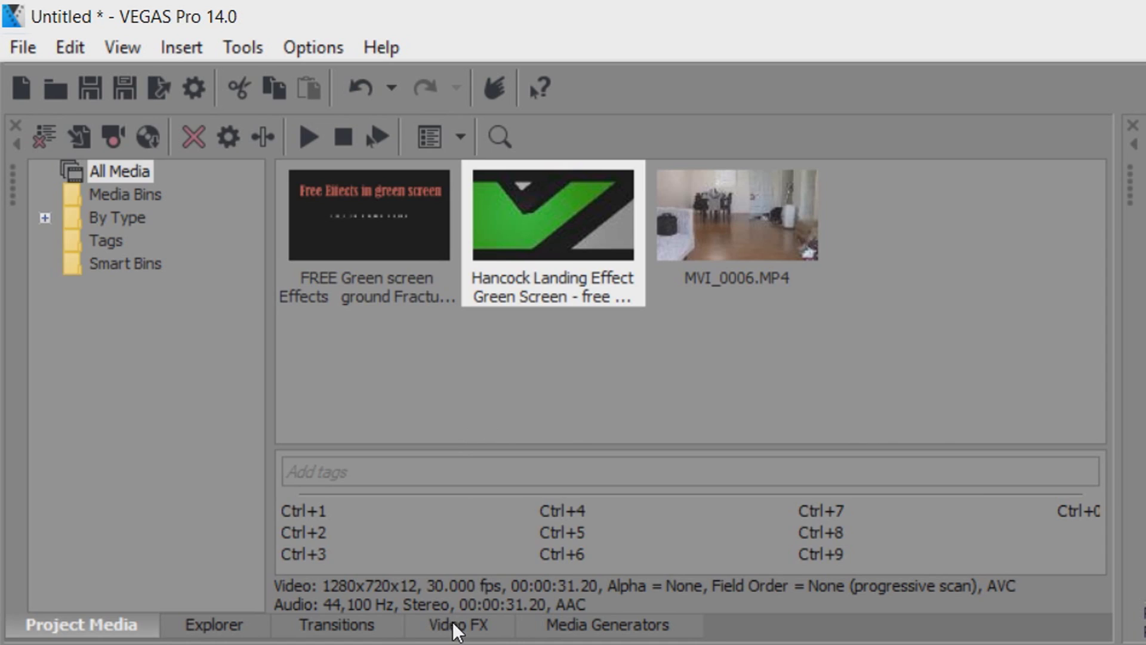
# Apply the Chroma Keyer's Pure Green Screen preset to the Hancock clip and set its Low threshold to 0.286
pyautogui.click(453, 625)
pyautogui.moveTo(770, 400); pyautogui.dragTo(578, 396)
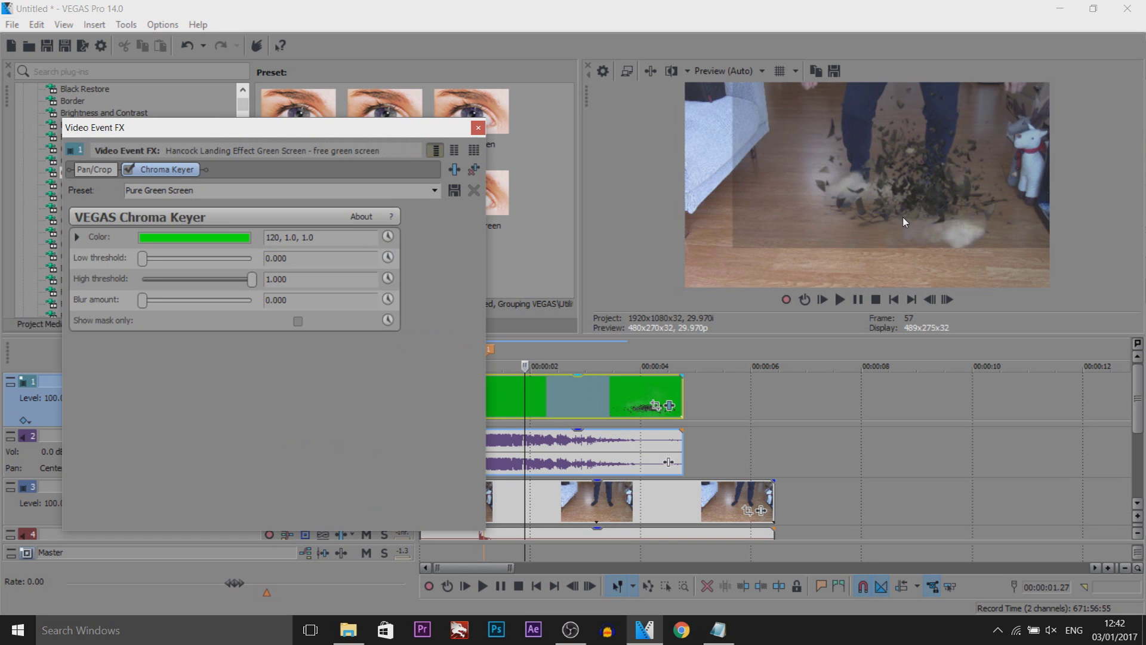
pyautogui.moveTo(149, 264); pyautogui.dragTo(177, 262)
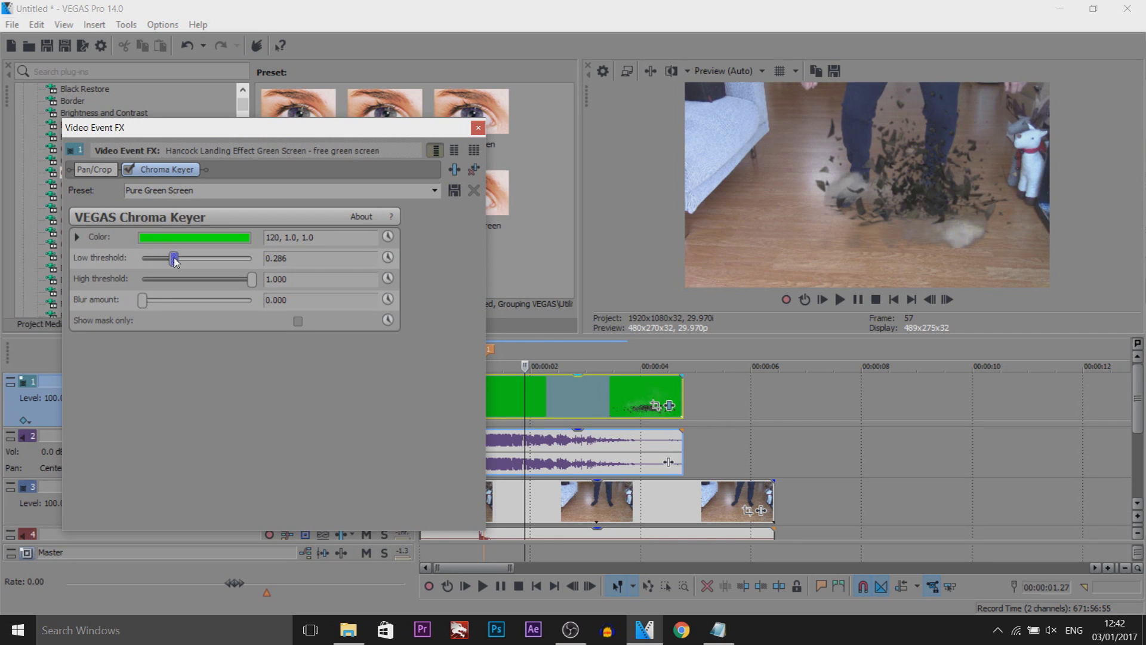
pyautogui.click(477, 129)
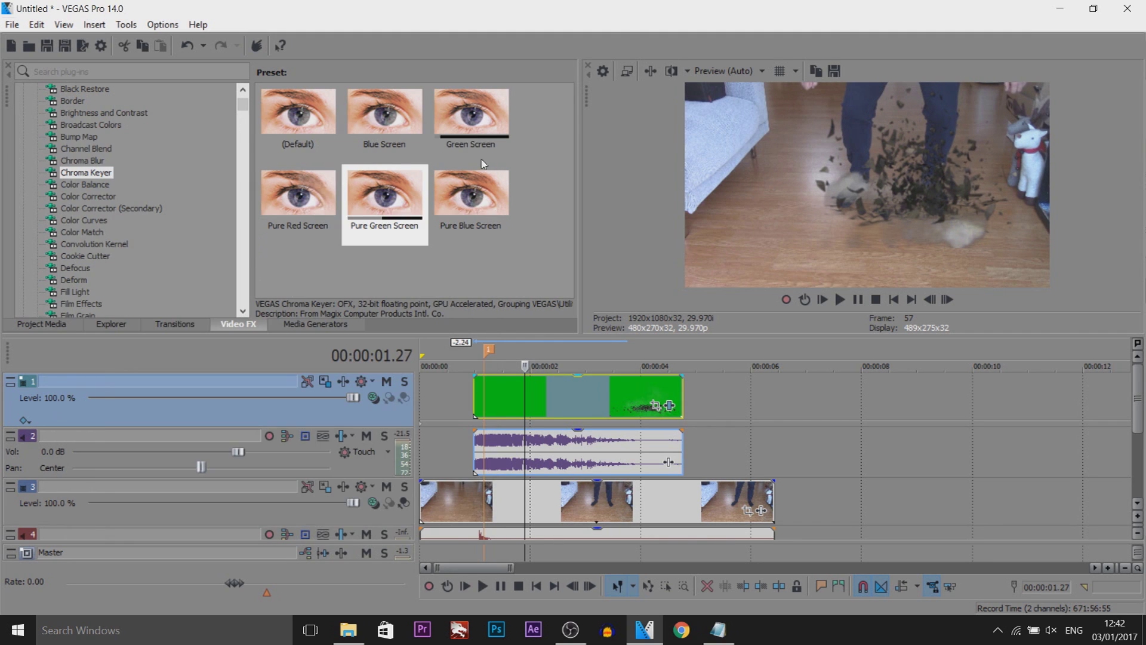
# Align the Hancock clip's start with the marker at 00:00:01.05 and restore track 1's motion to the default position and size
pyautogui.moveTo(479, 403); pyautogui.dragTo(491, 405)
pyautogui.click(490, 404)
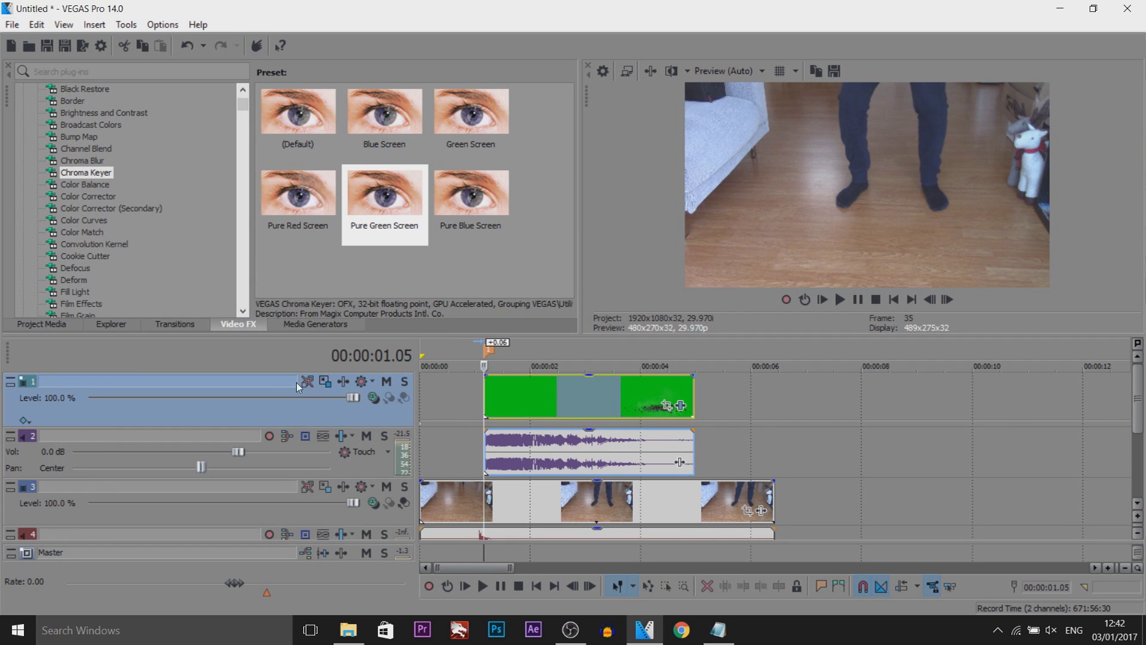
pyautogui.rightClick(320, 247)
pyautogui.click(352, 280)
pyautogui.click(425, 117)
# Trim the empty opening of the Hancock clip up to the first debris and shift the clip one frame before the marker
pyautogui.scroll(3, 555, 397)
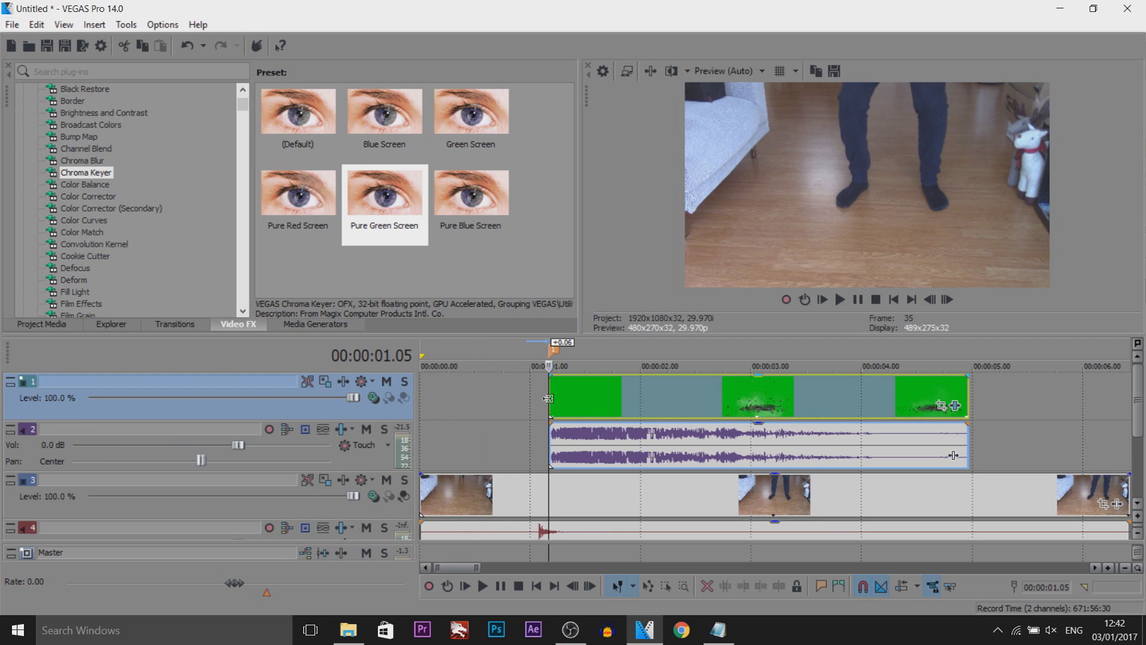
pyautogui.moveTo(552, 398)
pyautogui.mouseDown()
pyautogui.moveTo(597, 397)
pyautogui.moveTo(561, 395)
pyautogui.mouseUp()
pyautogui.click(547, 399)
pyautogui.scroll(3, 637, 405)
pyautogui.scroll(1, 839, 435)
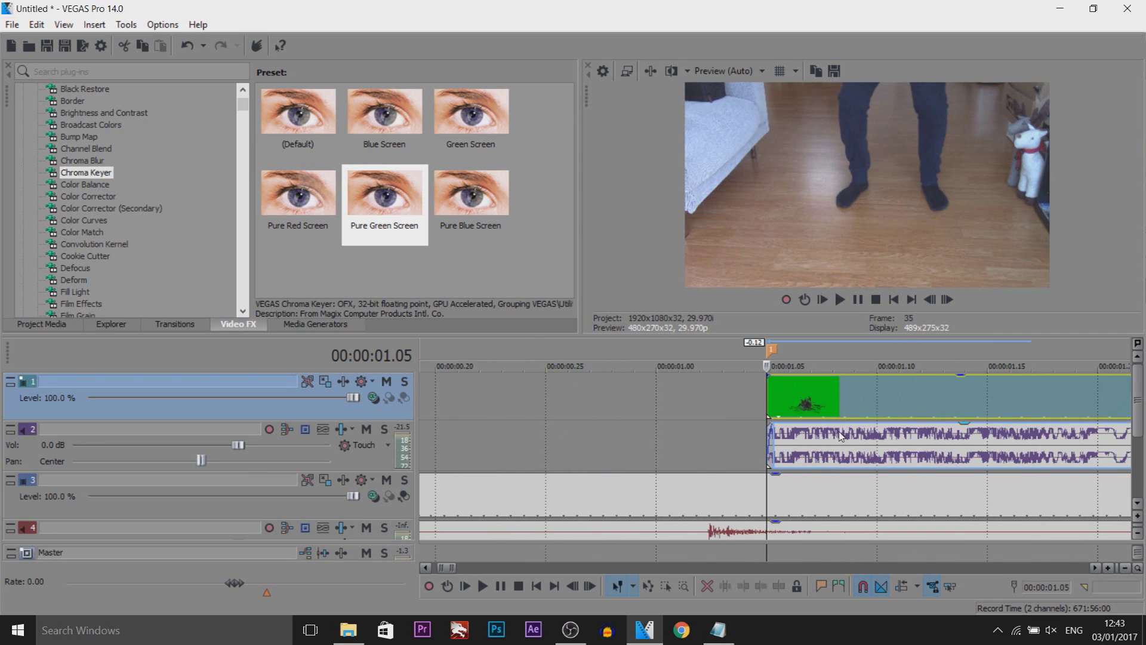
pyautogui.moveTo(824, 396); pyautogui.dragTo(811, 395)
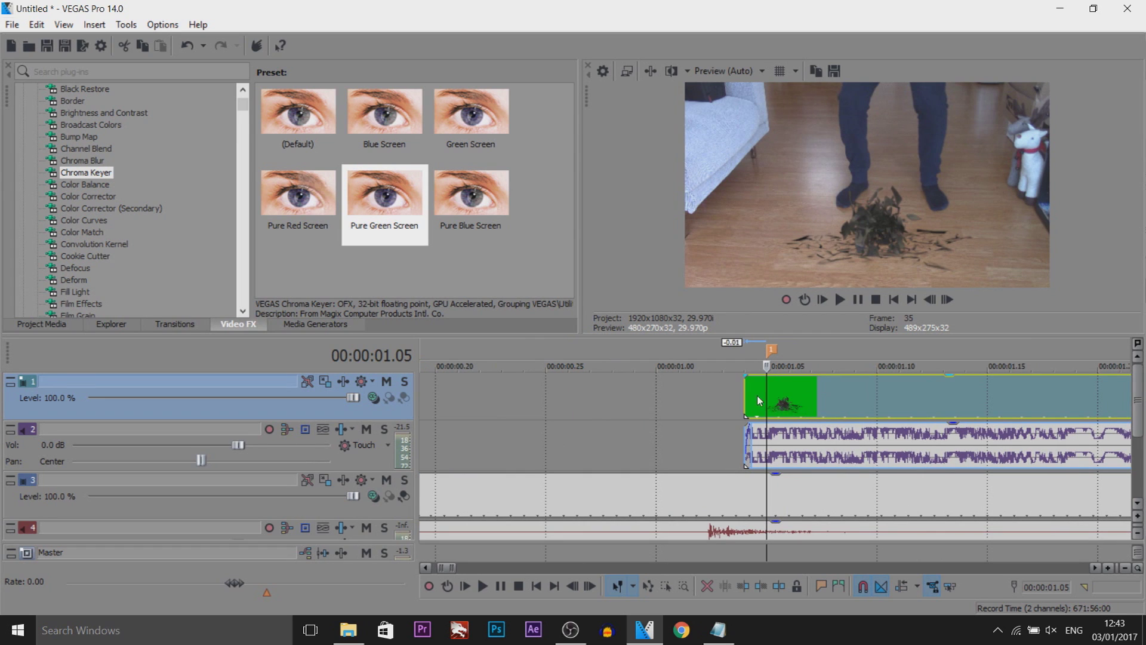
# With the playhead at 00:00:01.13, adjust track 1's motion to move the debris burst up to the feet
pyautogui.scroll(-3, 779, 424)
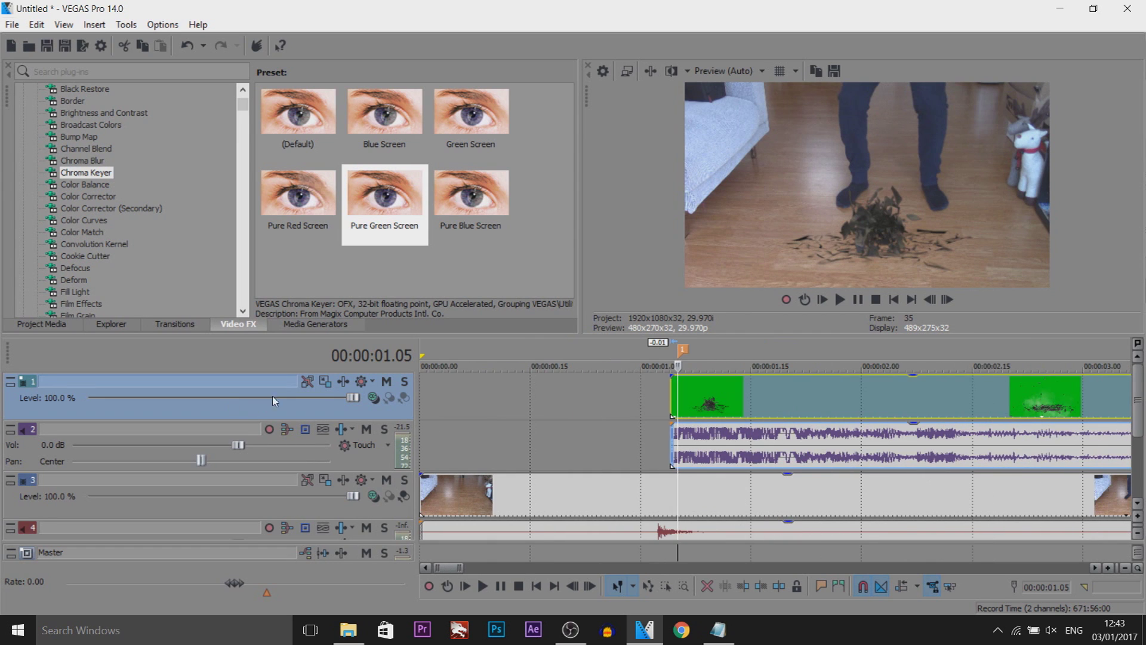
pyautogui.click(326, 382)
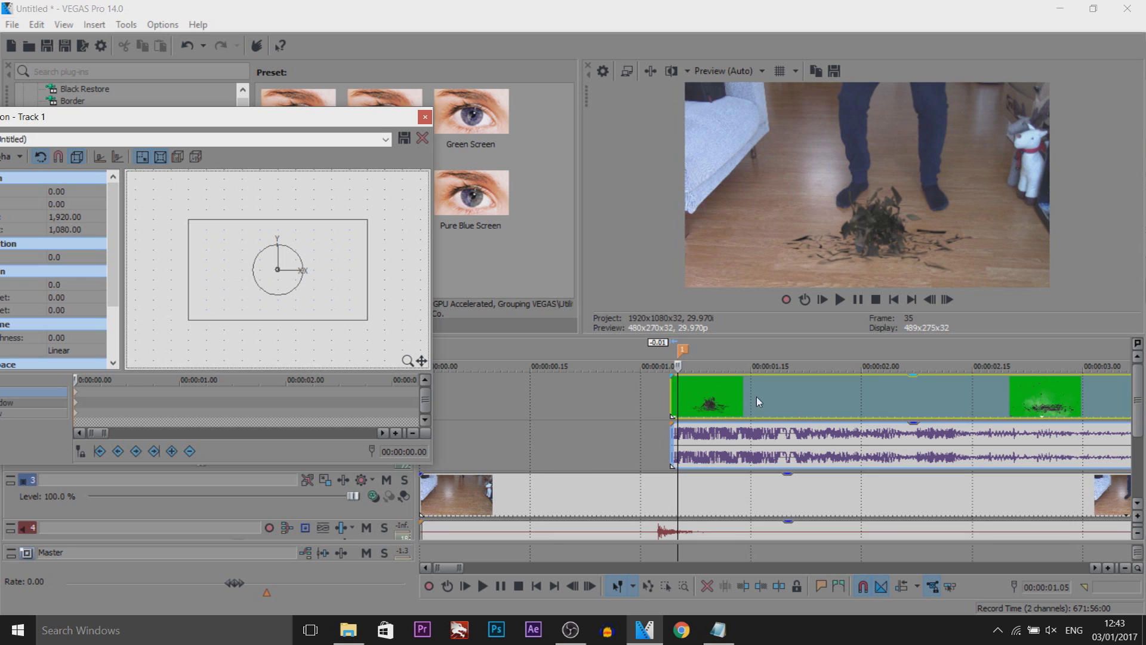
pyautogui.click(737, 397)
pyautogui.scroll(-1, 368, 368)
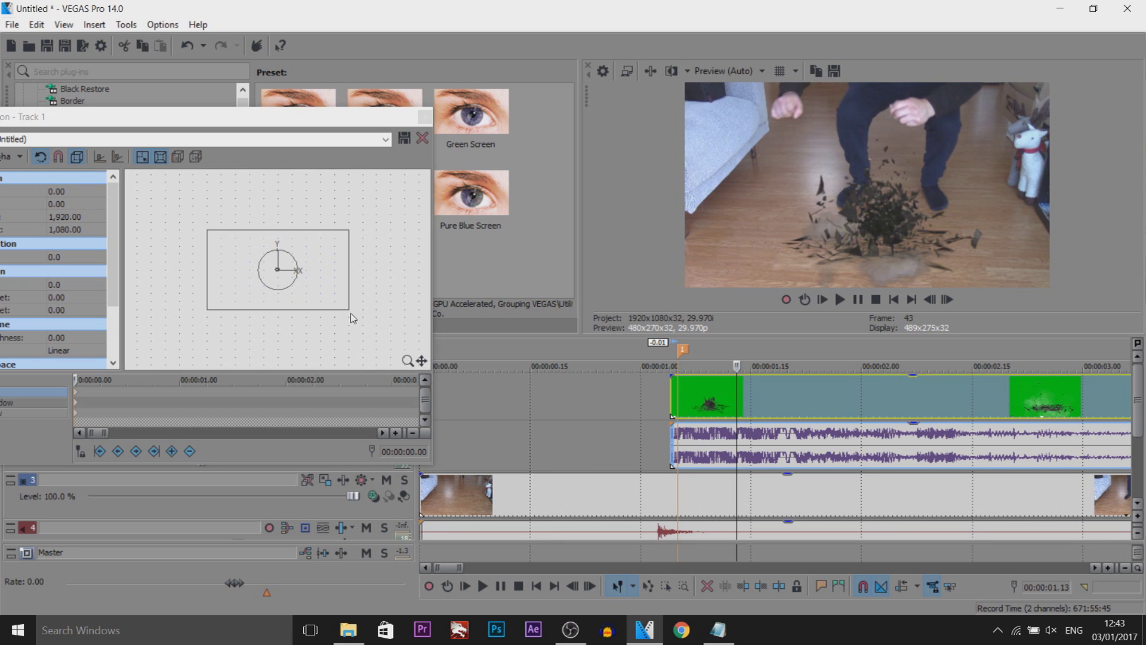
pyautogui.moveTo(350, 310); pyautogui.dragTo(350, 275)
pyautogui.click(425, 116)
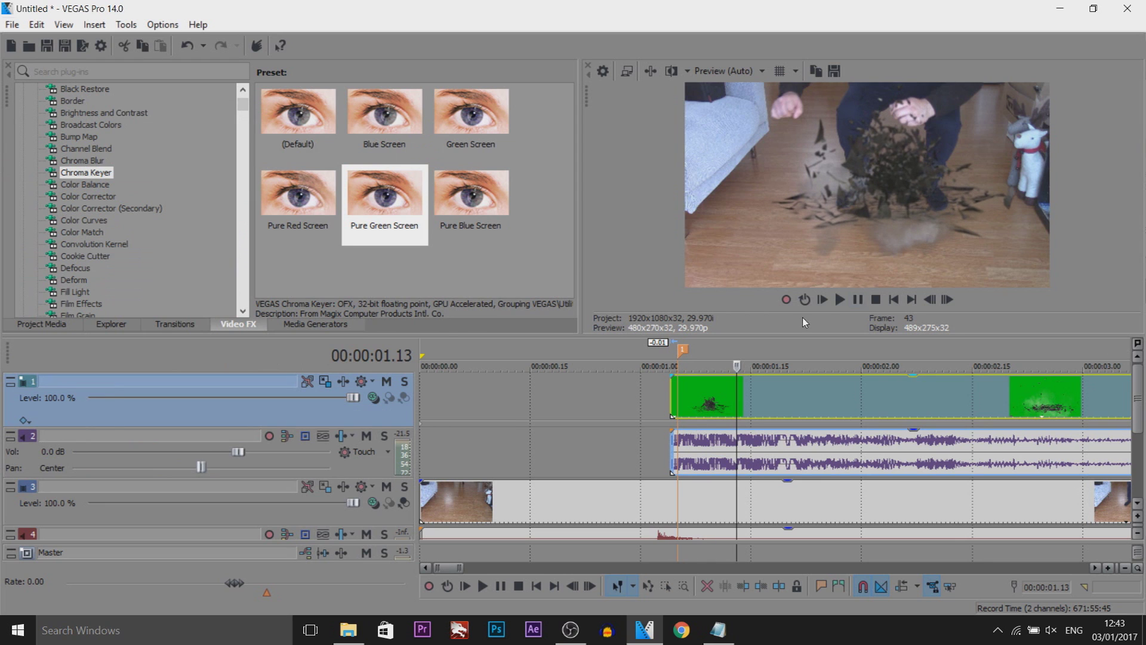
# Play back the landing with the keyed debris to check its timing and position
pyautogui.scroll(-3, 898, 411)
pyautogui.press('space')
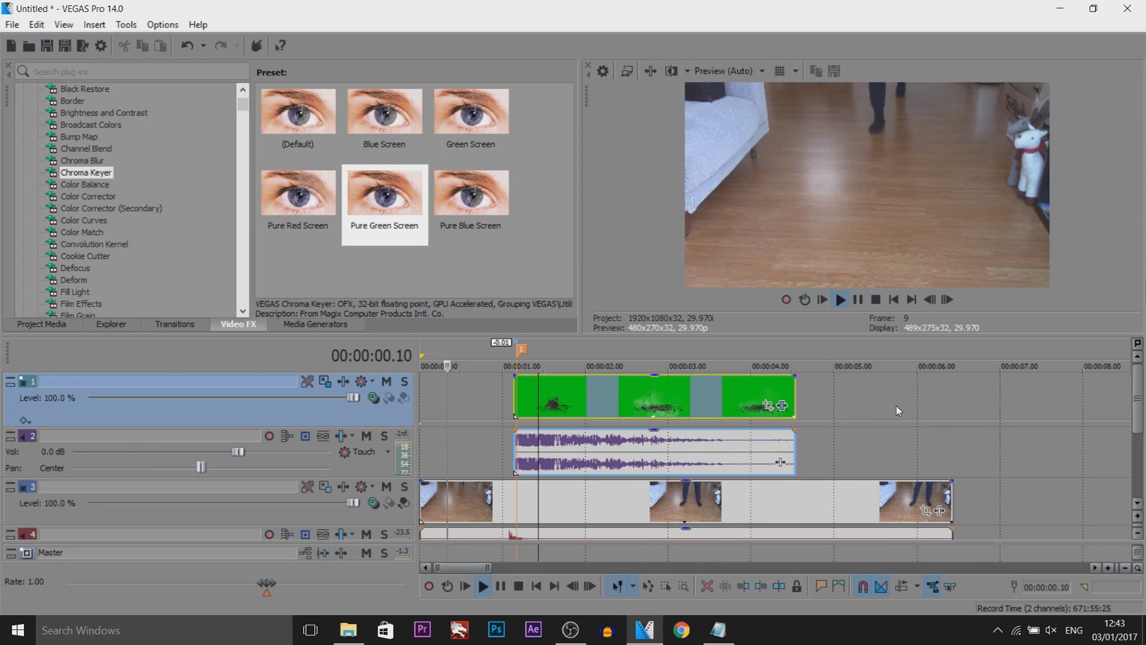
pyautogui.click(864, 301)
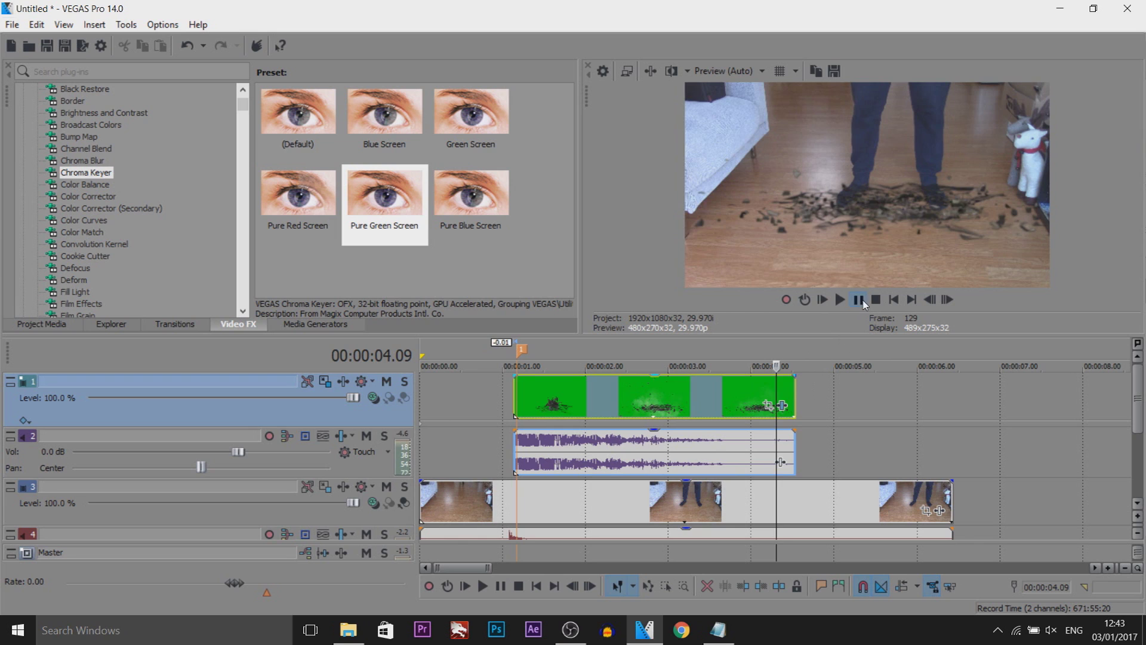
pyautogui.click(860, 301)
# Split the Hancock clip at 00:00:03.13, where the debris has settled, and time-stretch the second part to the footage's end
pyautogui.click(821, 424)
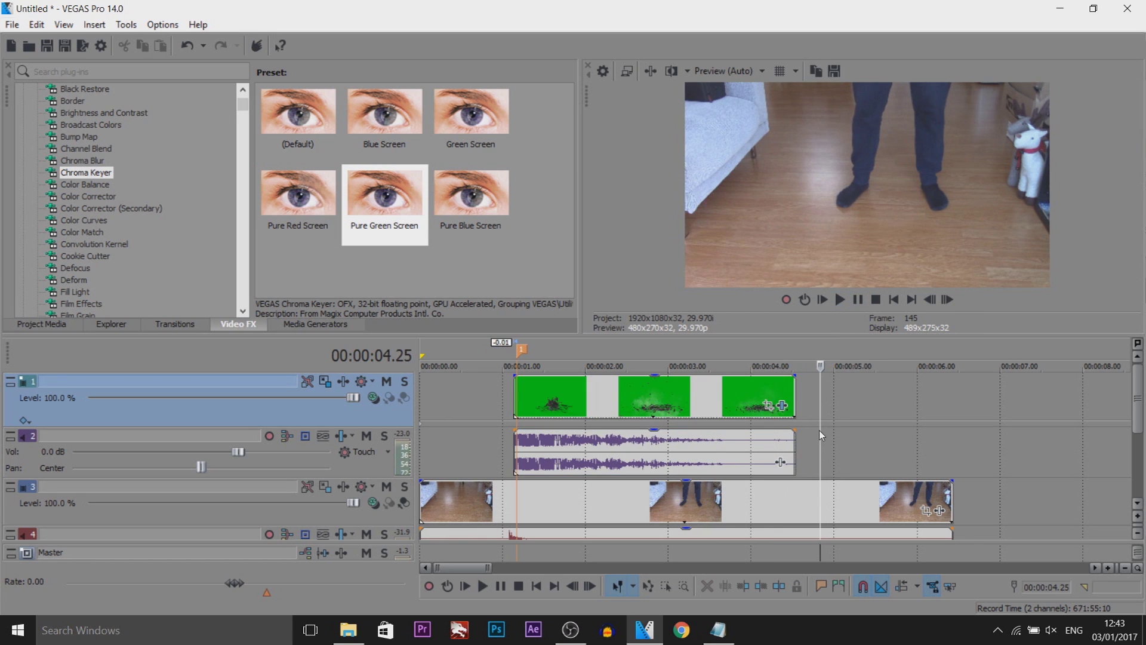
pyautogui.moveTo(821, 433); pyautogui.dragTo(682, 454)
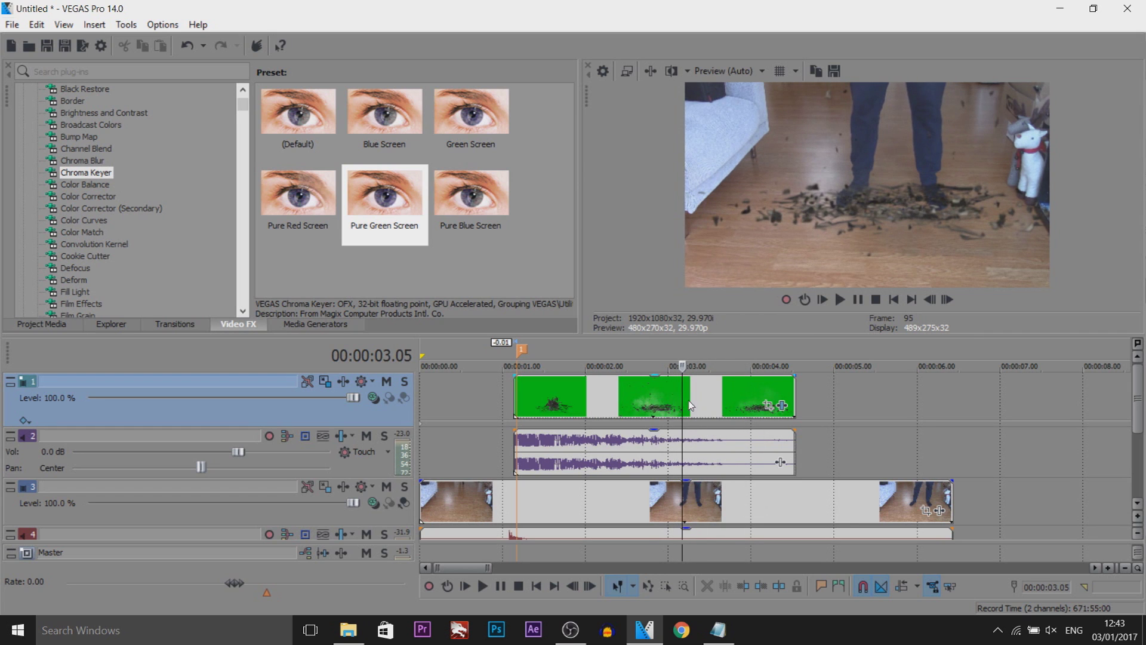
pyautogui.click(698, 401)
pyautogui.click(710, 400)
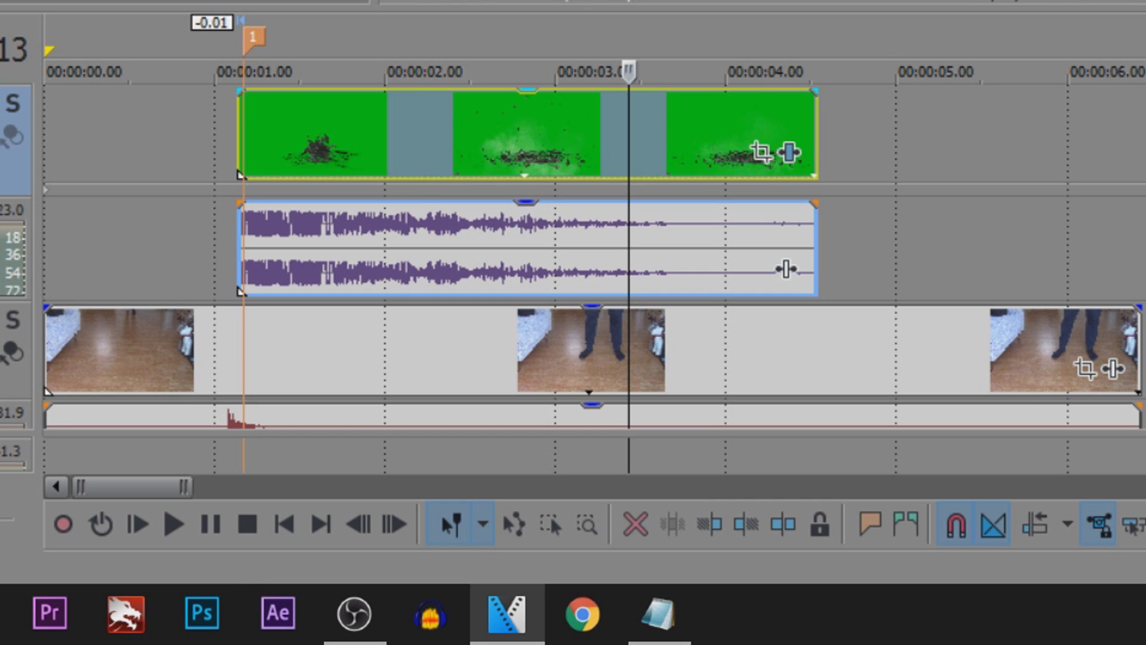
pyautogui.press('s')
pyautogui.moveTo(819, 129); pyautogui.dragTo(1139, 127)
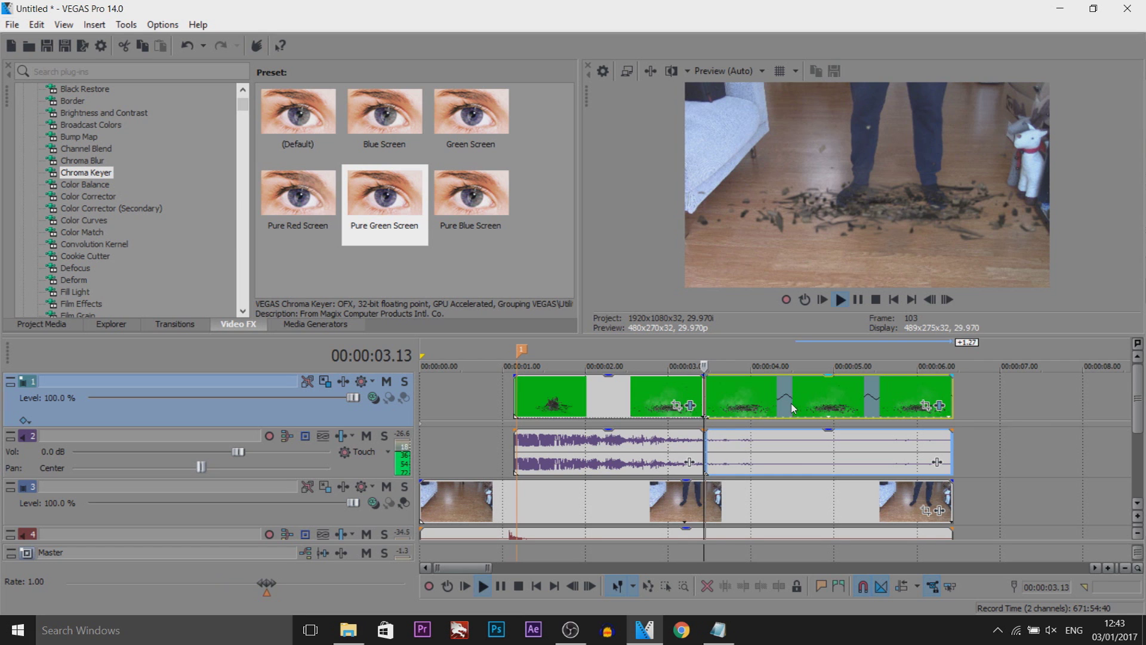
# Play back the stretched debris section and the transition across the split
pyautogui.press('space')
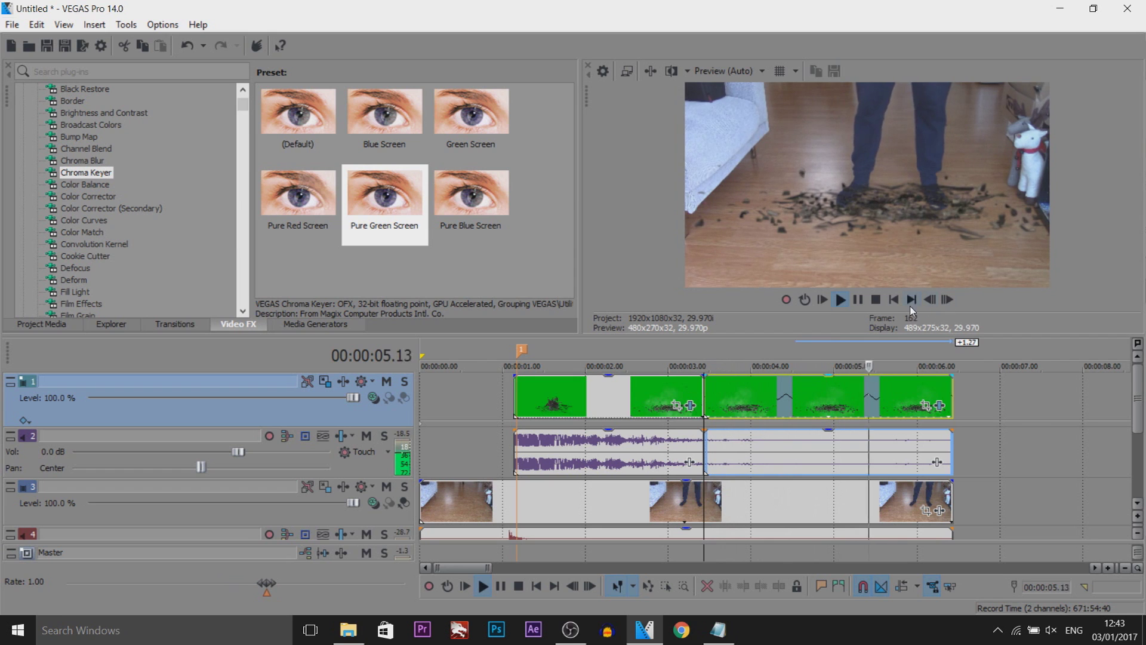
pyautogui.click(658, 353)
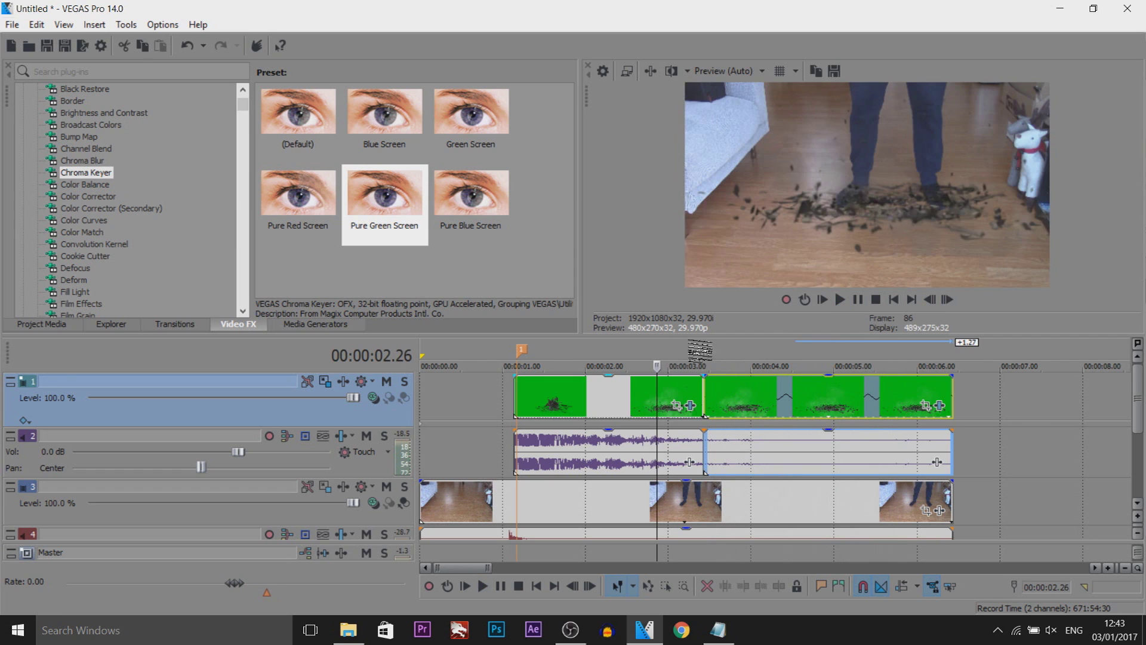
pyautogui.click(860, 302)
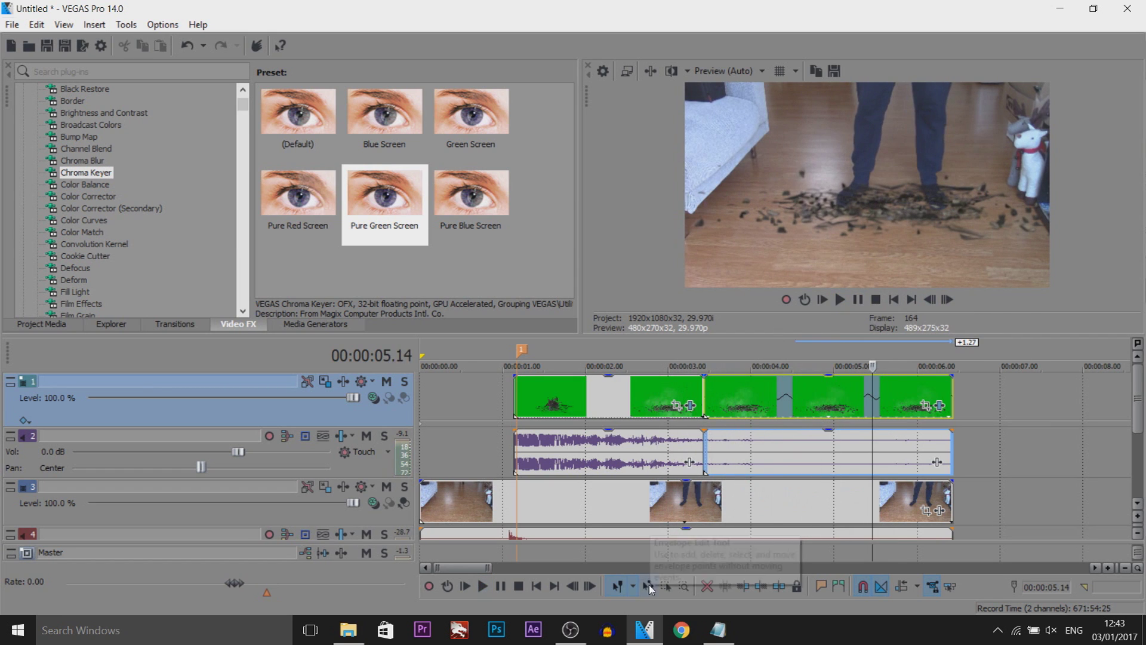